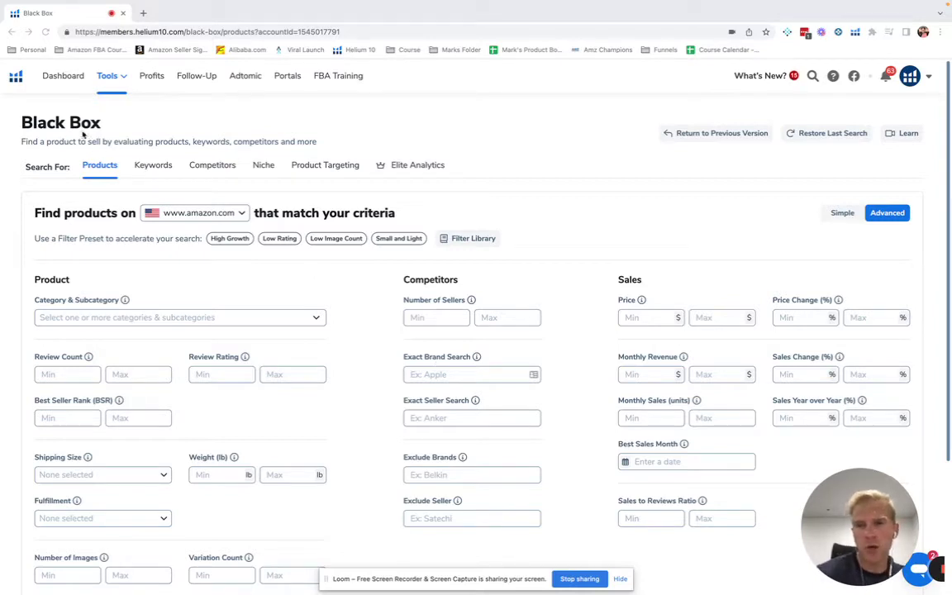
# Switch Black Box to the keyword search and set the search volume range to 2000–30000
pyautogui.click(154, 167)
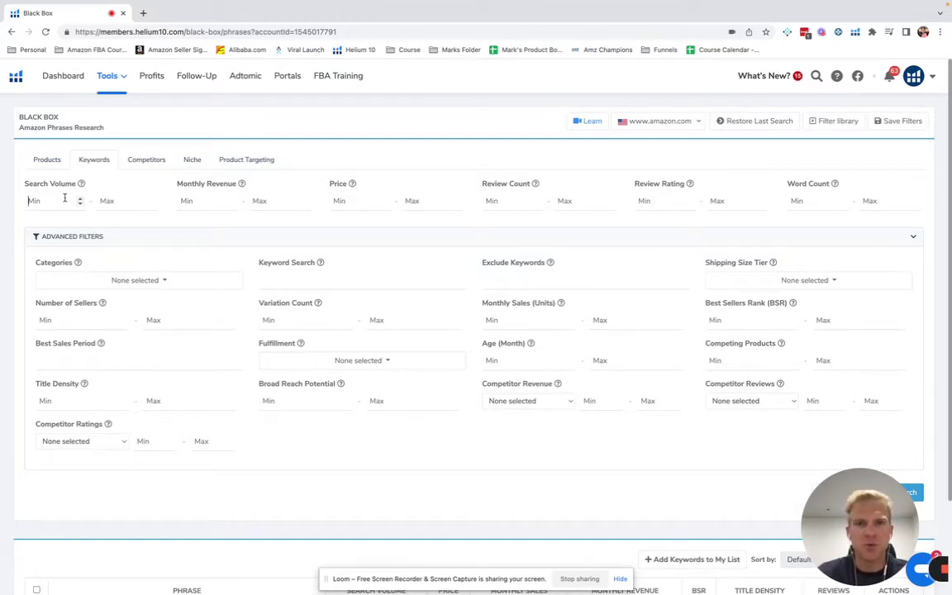
pyautogui.write('2000')
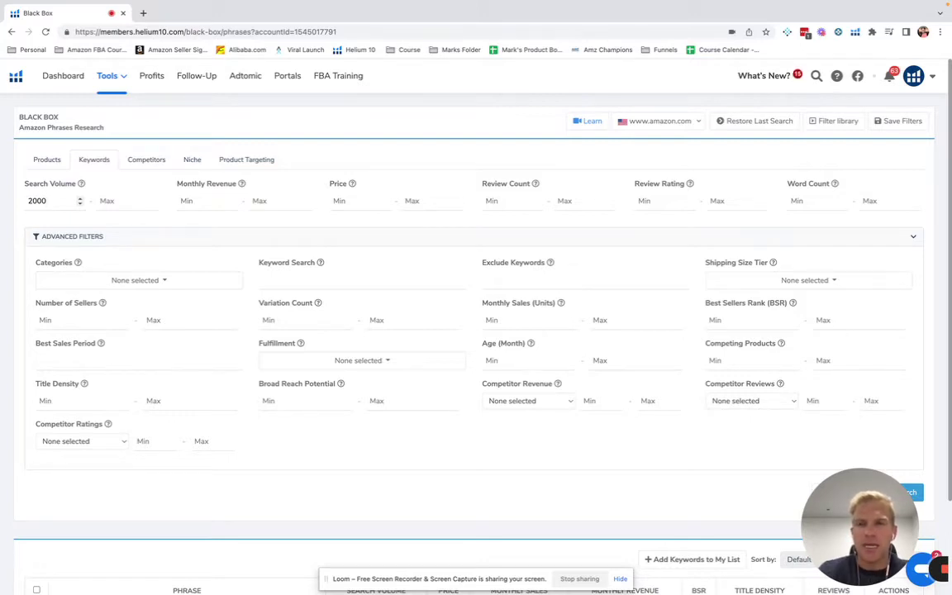
pyautogui.click(123, 199)
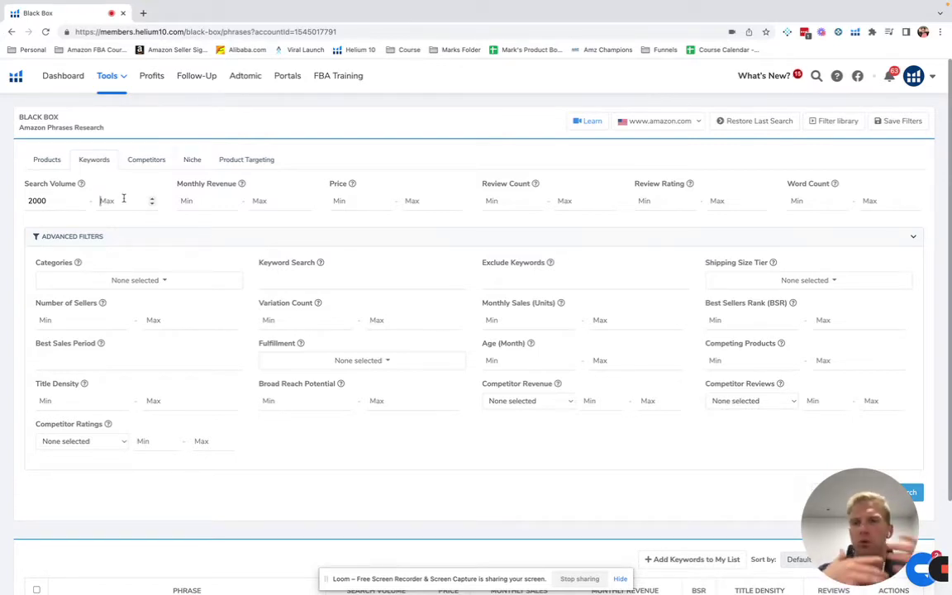
pyautogui.write('300')
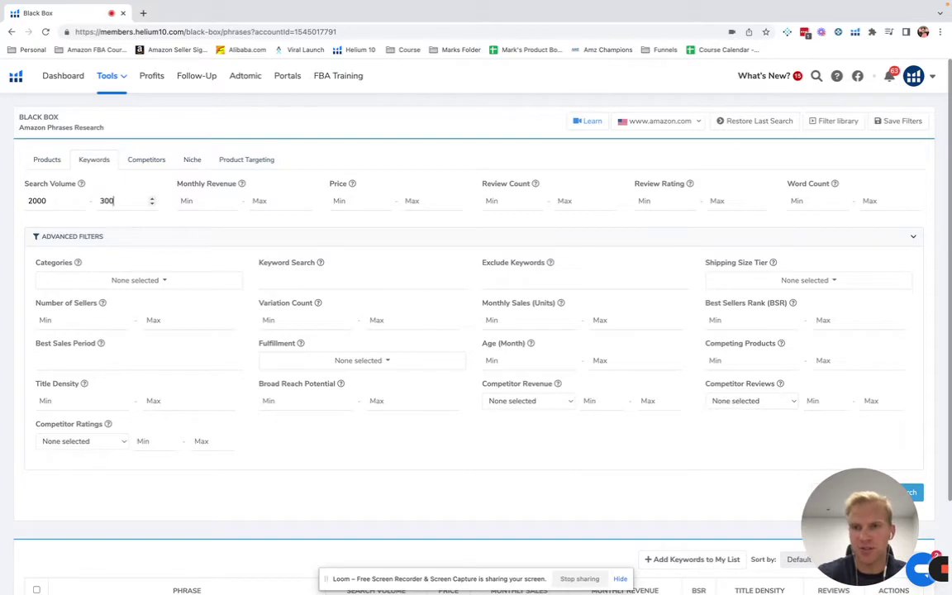
pyautogui.write('00')
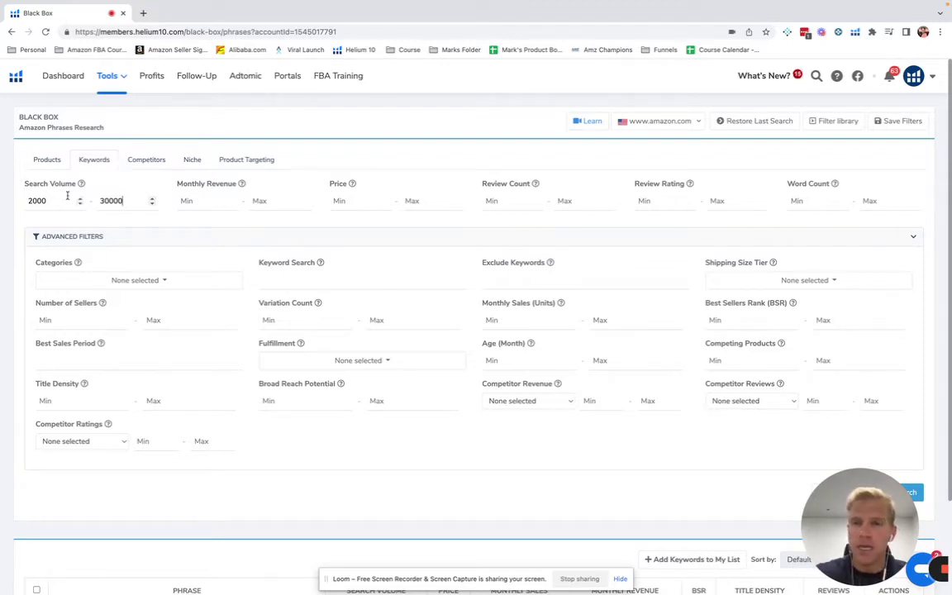
pyautogui.moveTo(82, 184)
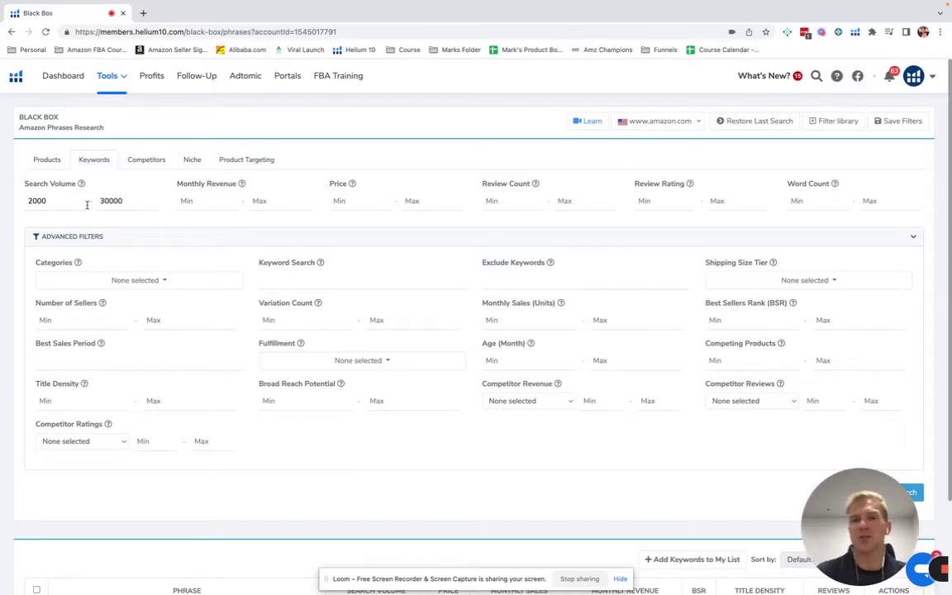
# Set the monthly revenue filter to a minimum of 3000 and a maximum of 20000
pyautogui.click(195, 201)
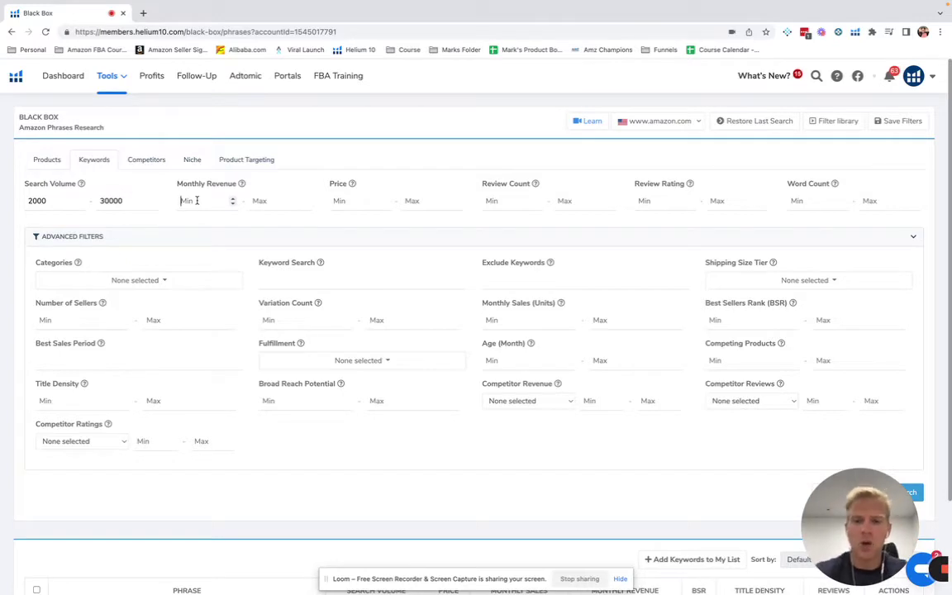
pyautogui.write('5000')
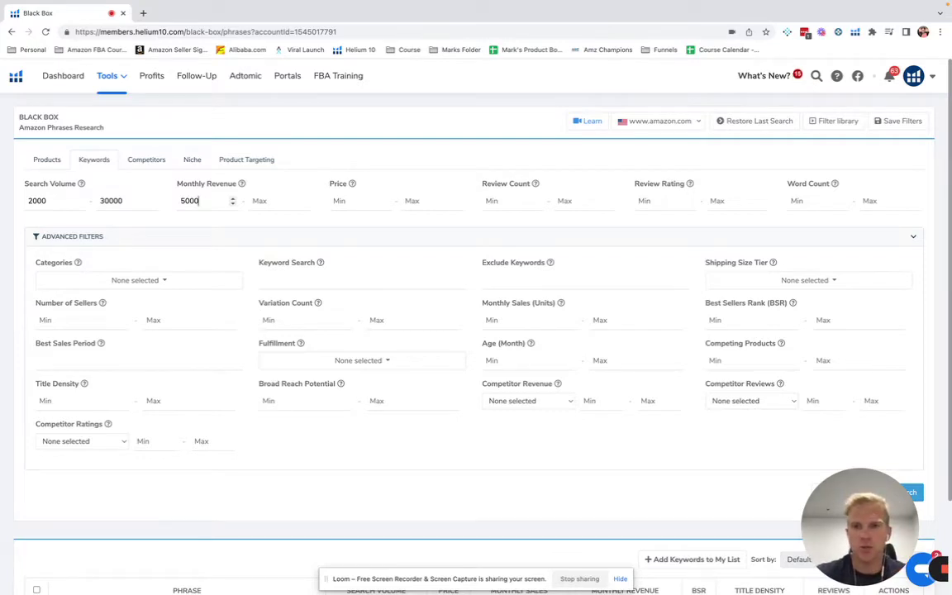
pyautogui.press('BackSpace')
pyautogui.press('BackSpace')
pyautogui.press('BackSpace')
pyautogui.press('BackSpace')
pyautogui.write('3000')
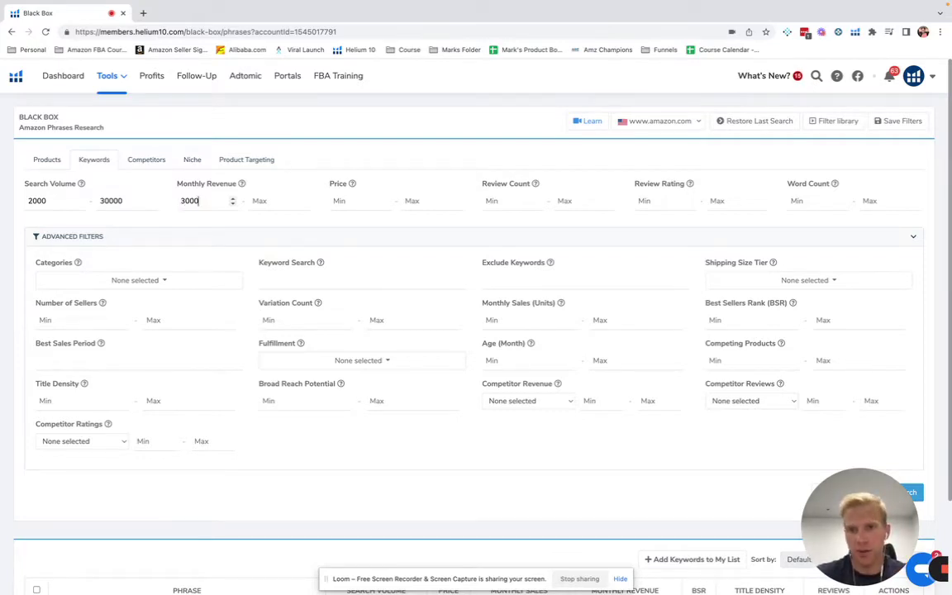
pyautogui.press('Tab')
pyautogui.write('20000')
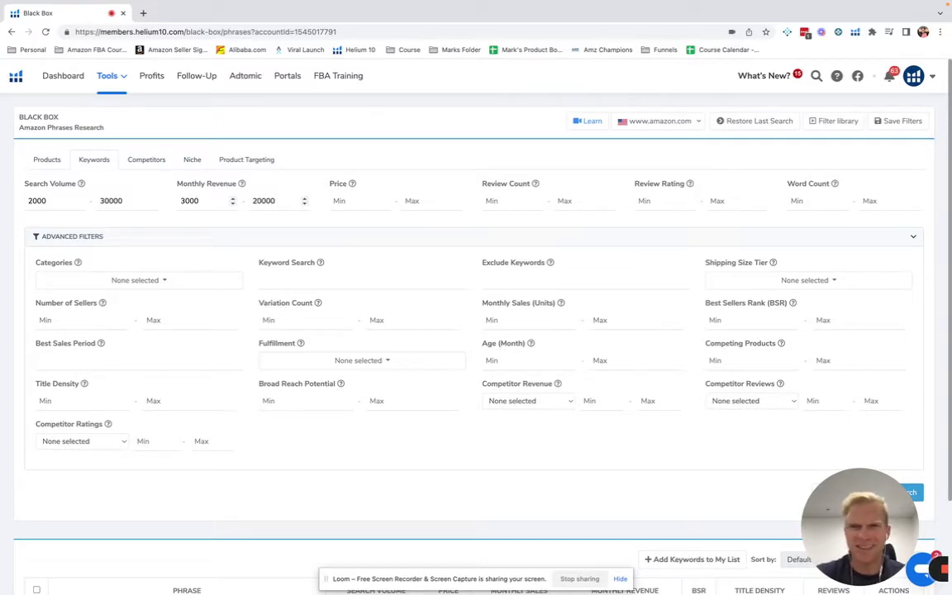
# Set the price filter to a minimum of 25 and a maximum of 50
pyautogui.click(352, 202)
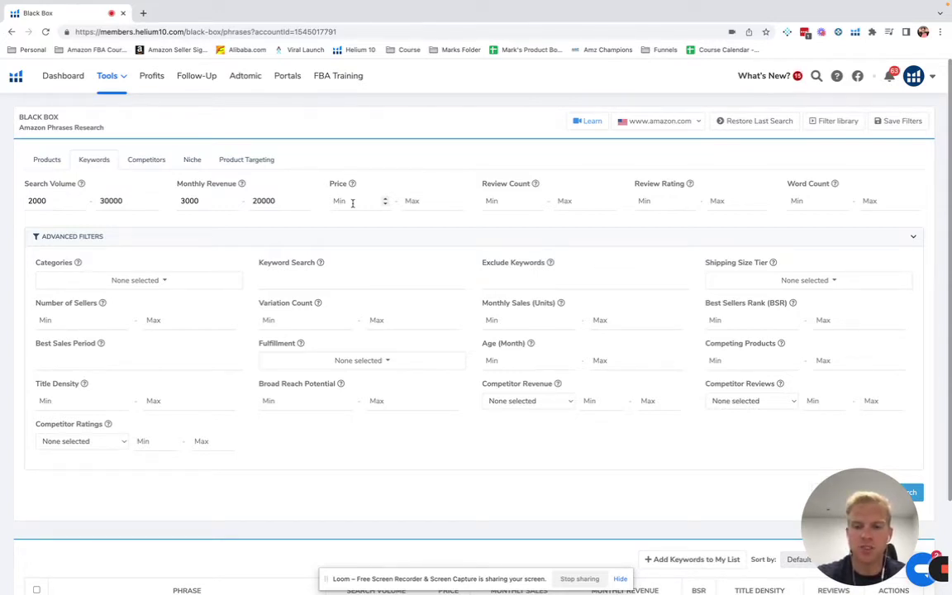
pyautogui.write('25')
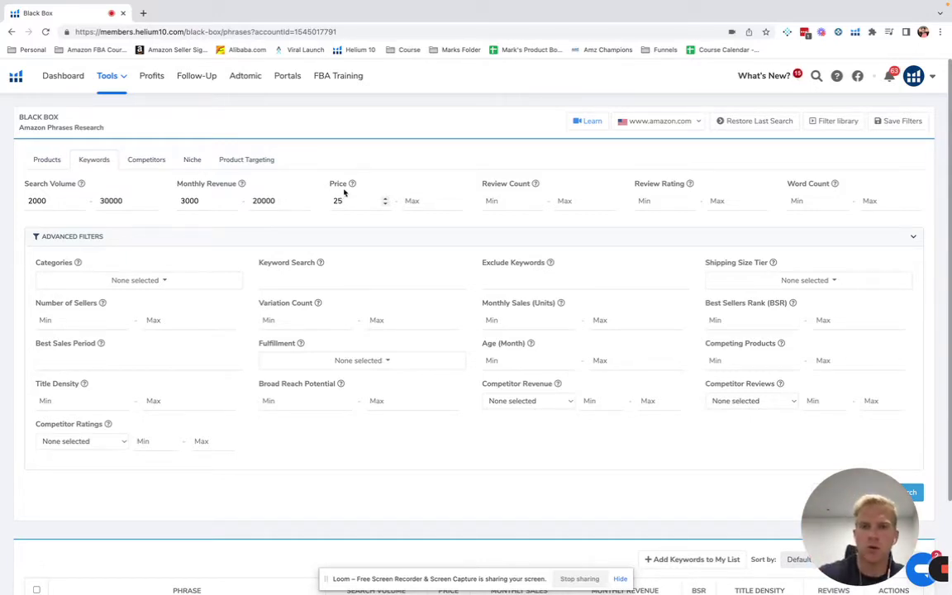
pyautogui.click(415, 207)
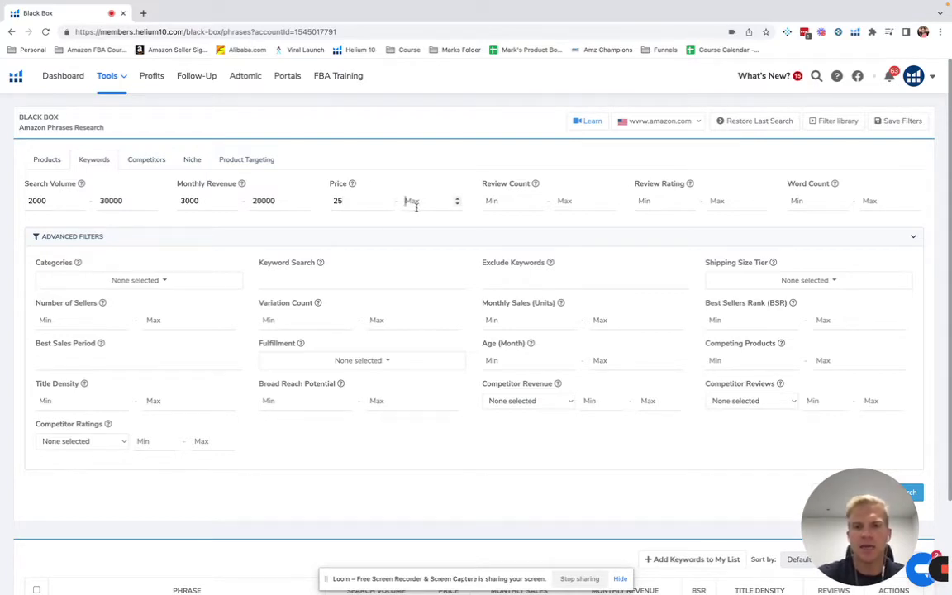
pyautogui.write('50')
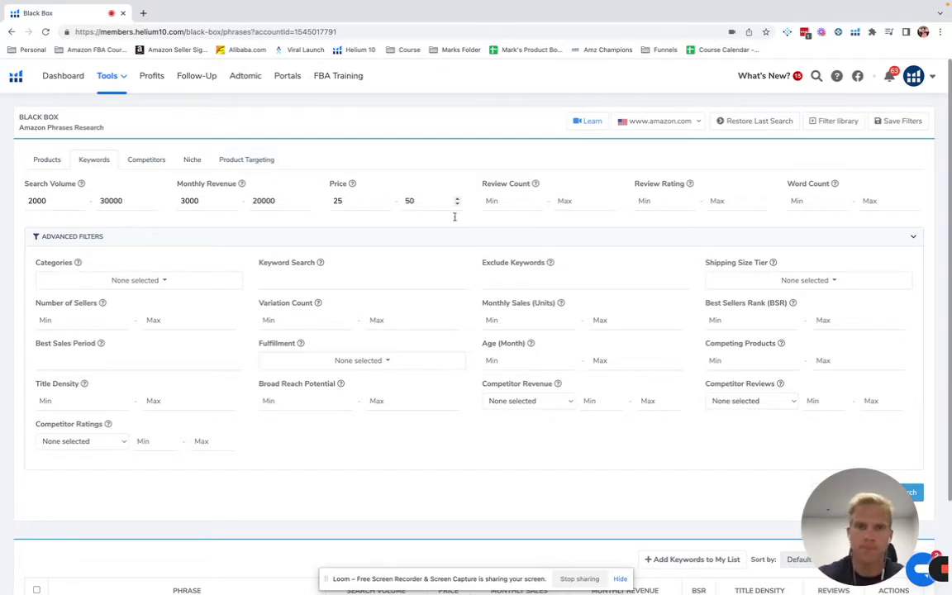
# Limit the review count to a maximum of 200 and set the minimum word count to 2
pyautogui.click(510, 199)
pyautogui.click(579, 200)
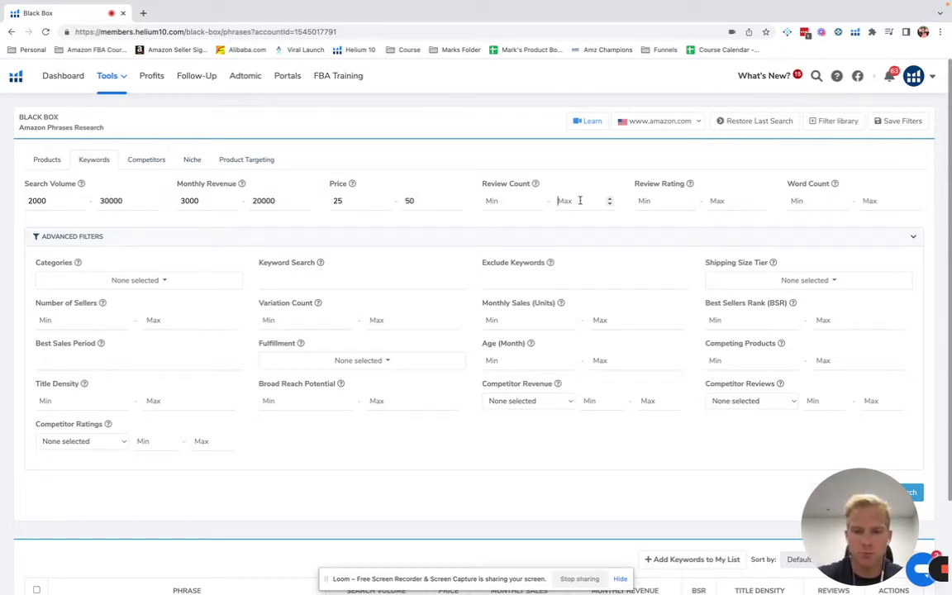
pyautogui.write('200')
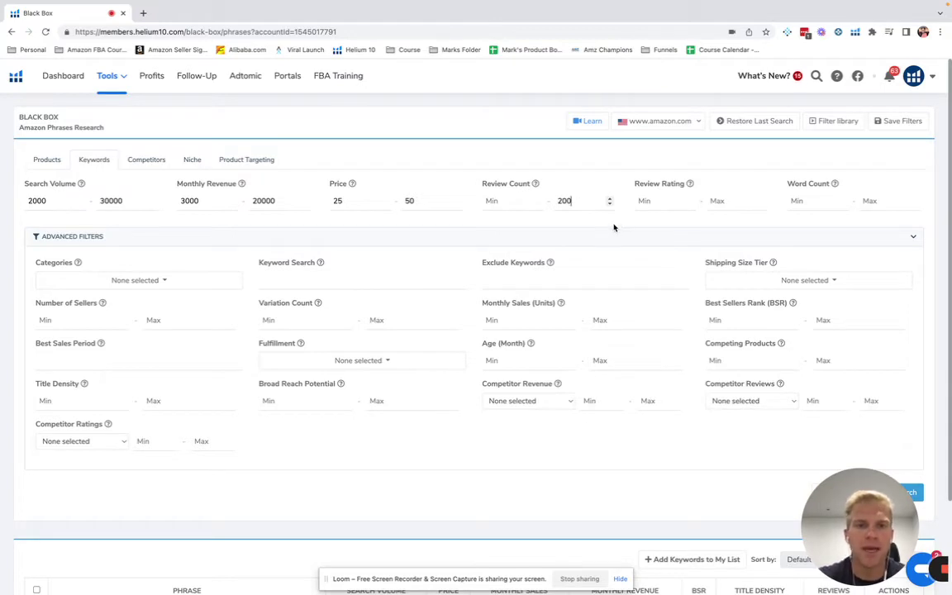
pyautogui.click(643, 205)
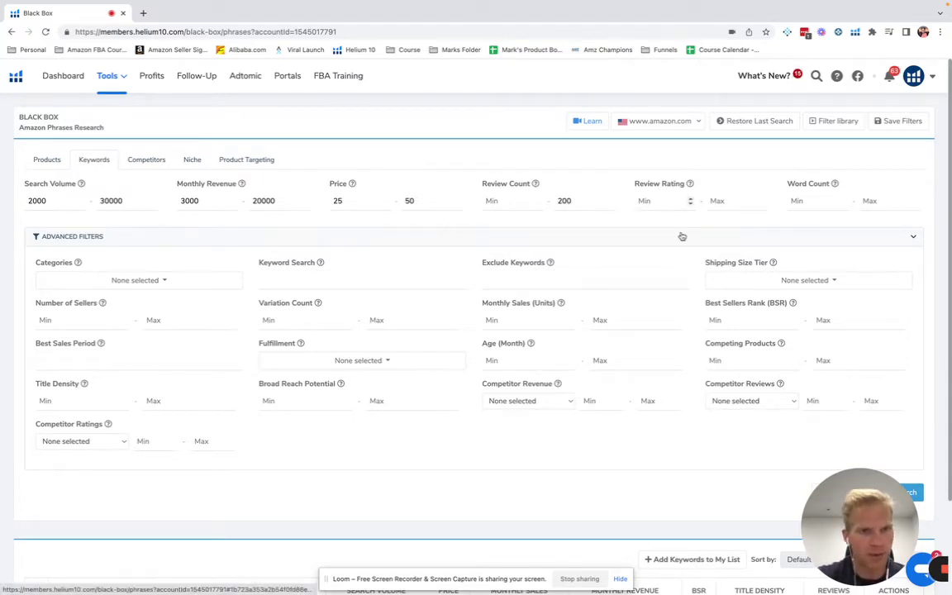
pyautogui.click(809, 201)
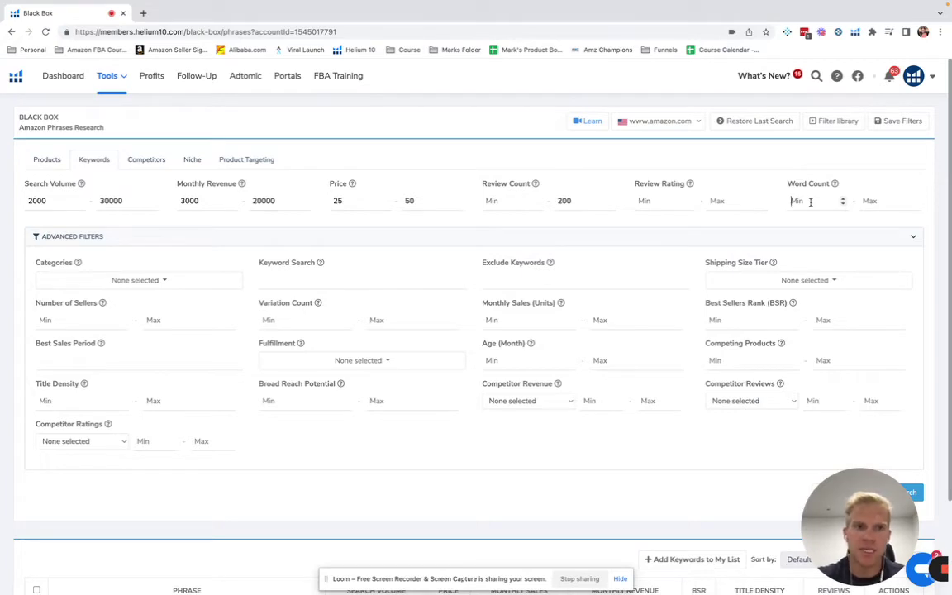
pyautogui.write('2')
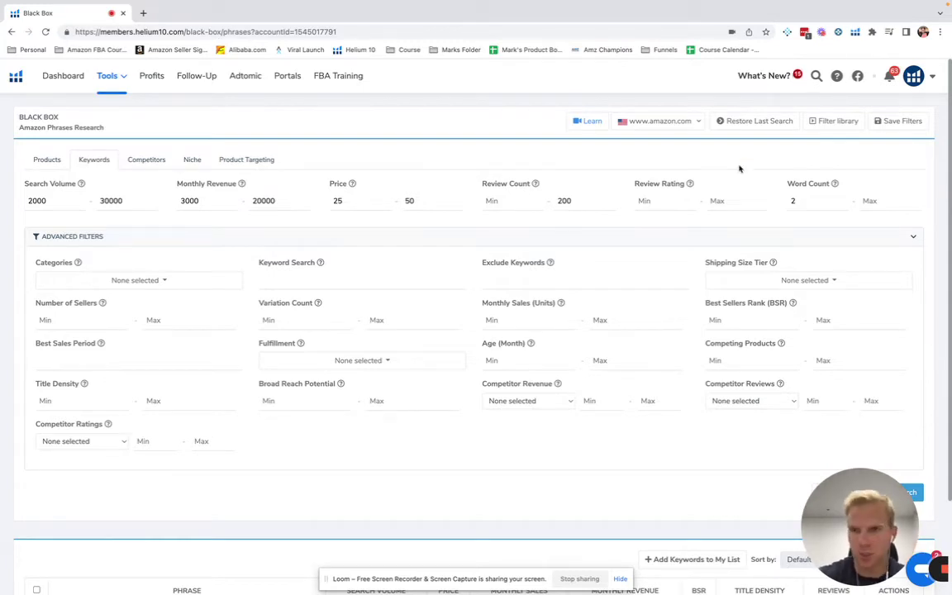
# Look through the full list of product categories in the advanced filters, from Appliances to Video Games
pyautogui.click(111, 281)
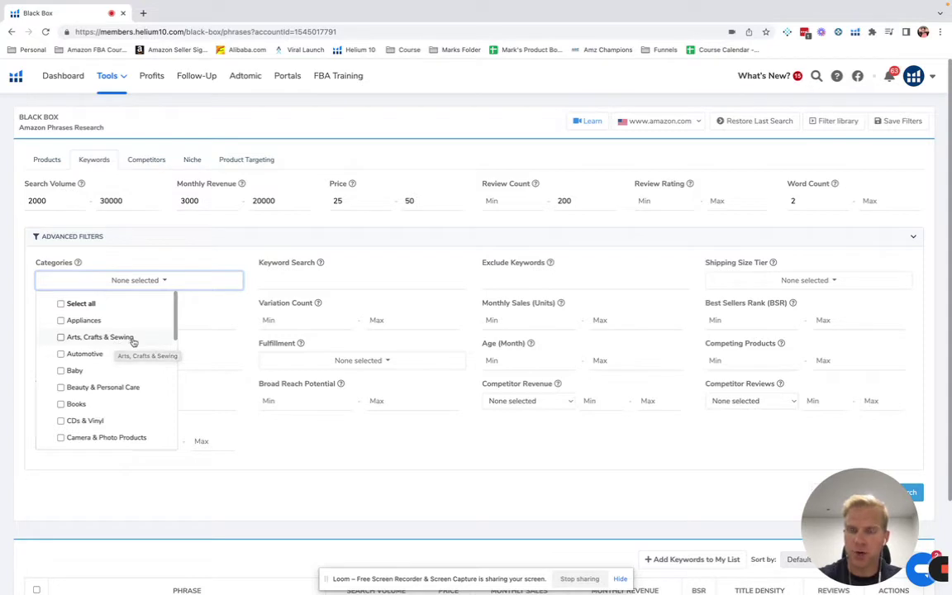
pyautogui.scroll(-1, 124, 360)
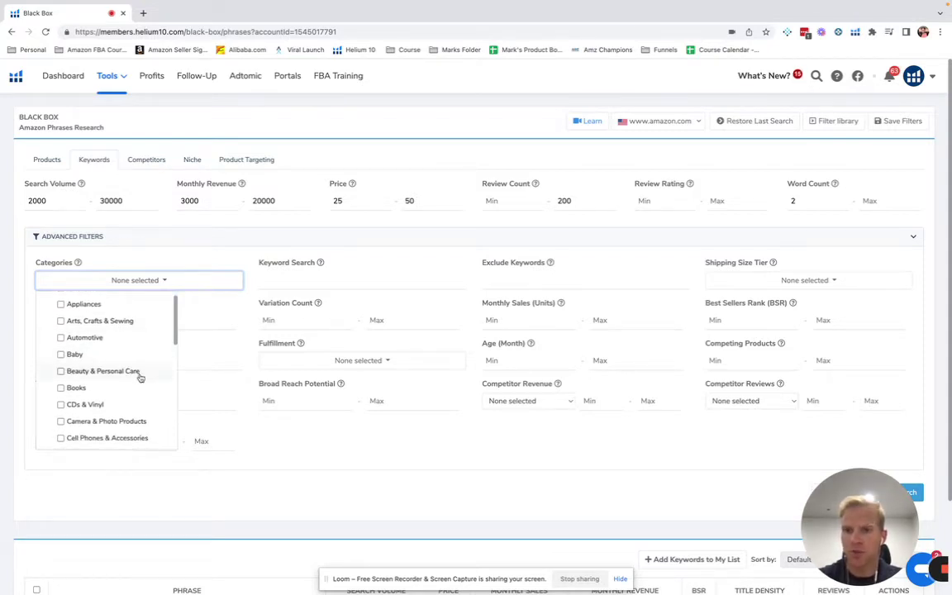
pyautogui.scroll(-3, 141, 378)
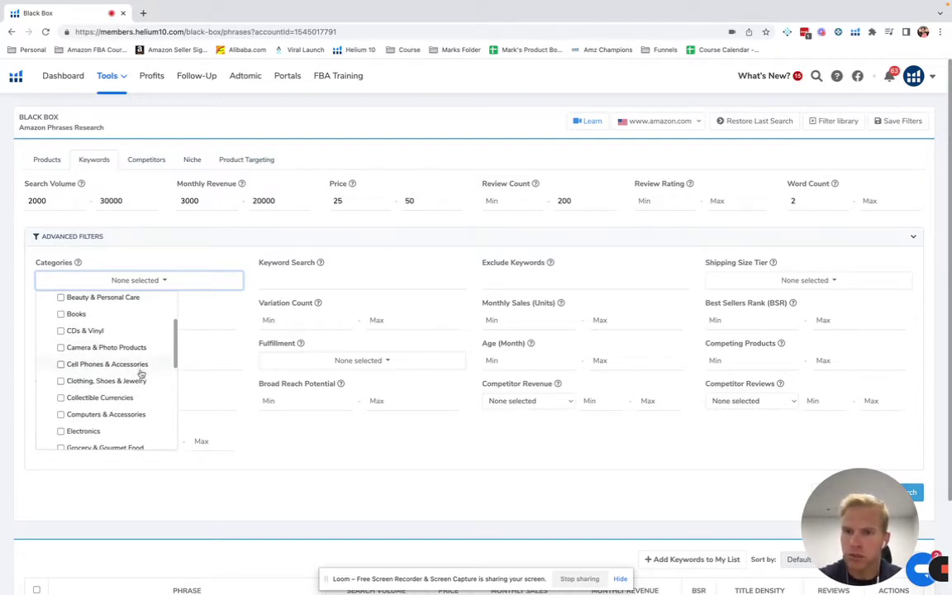
pyautogui.scroll(-1, 142, 378)
pyautogui.scroll(-2, 140, 378)
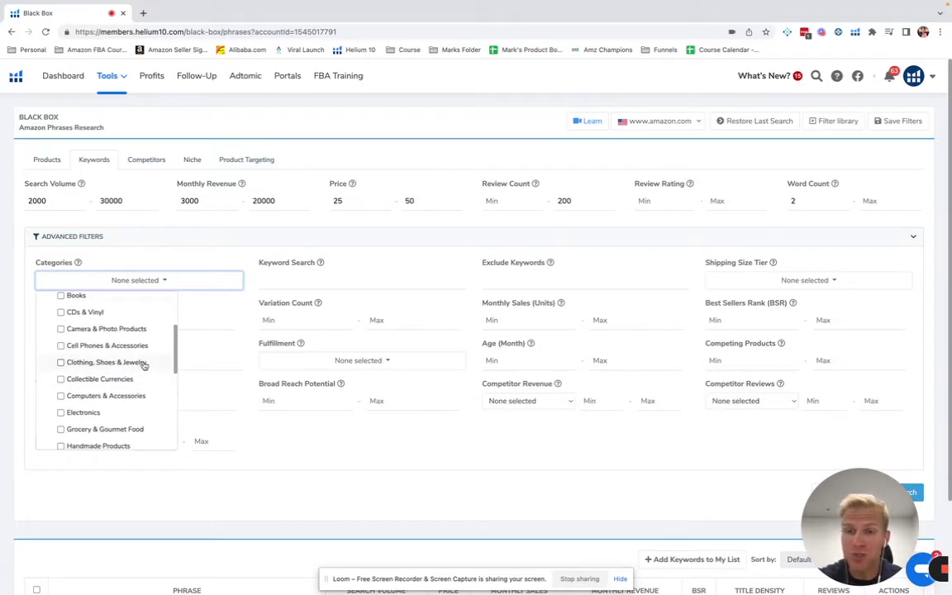
pyautogui.scroll(-1, 146, 361)
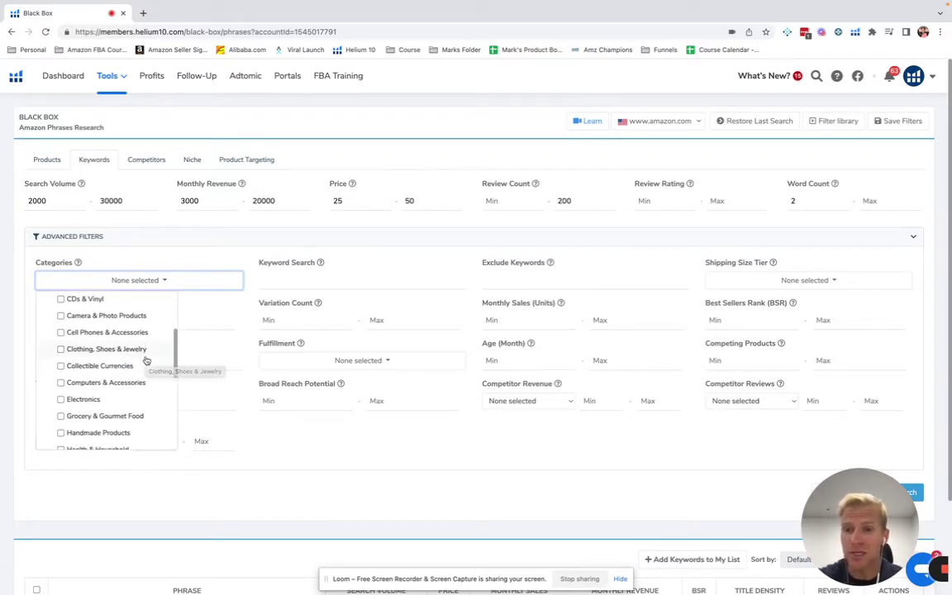
pyautogui.scroll(4, 147, 360)
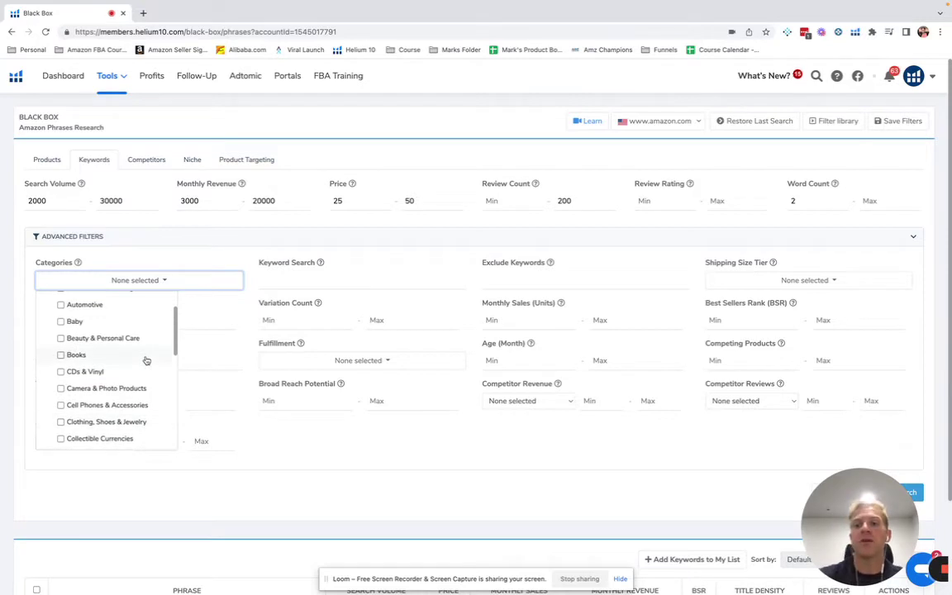
pyautogui.scroll(2, 146, 360)
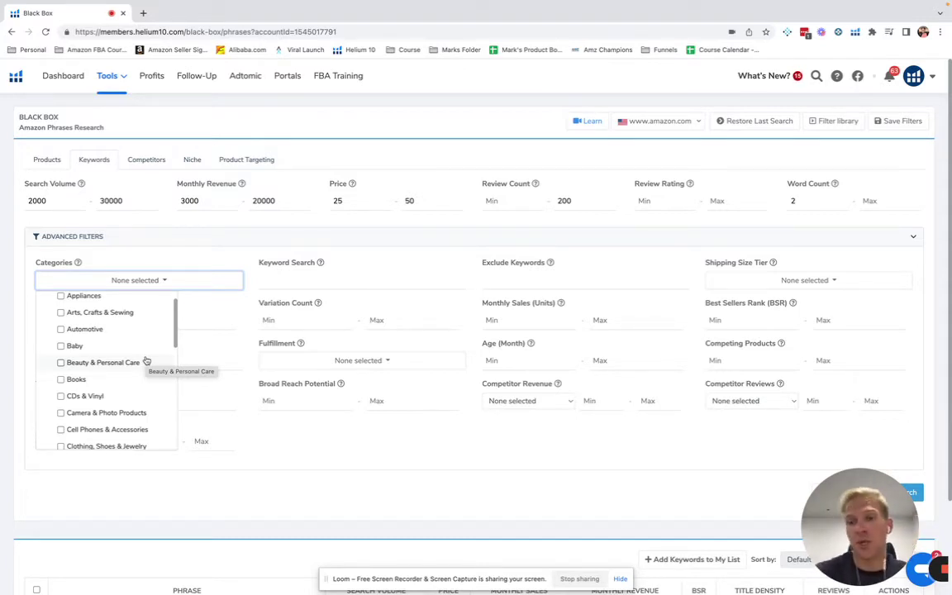
pyautogui.scroll(-1, 134, 364)
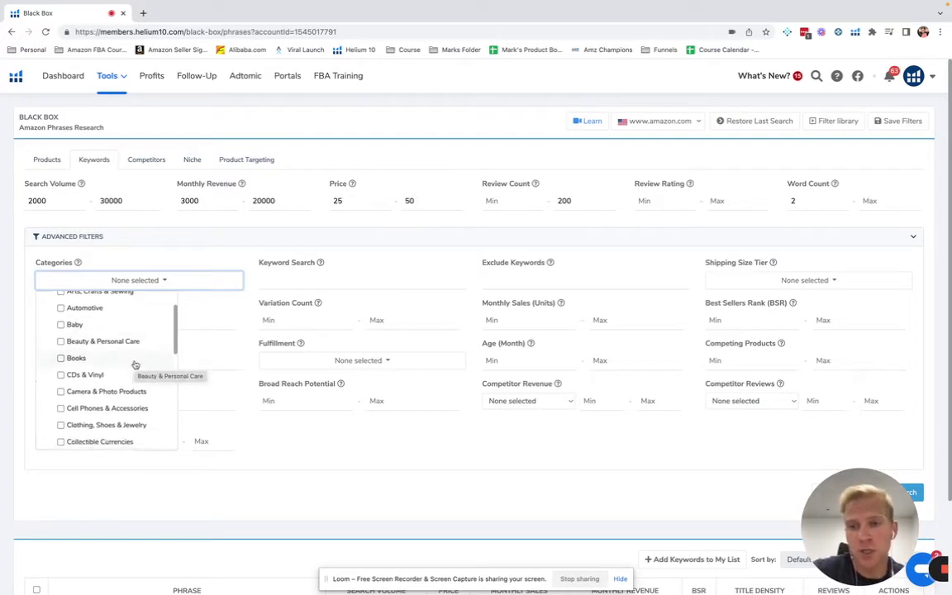
pyautogui.scroll(3, 134, 365)
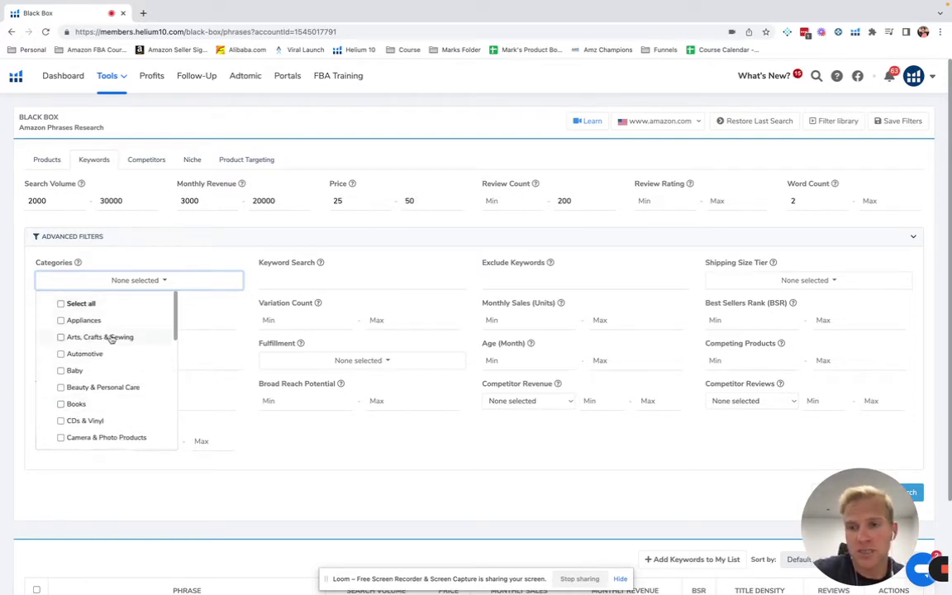
pyautogui.scroll(-1, 111, 338)
pyautogui.scroll(-1, 111, 339)
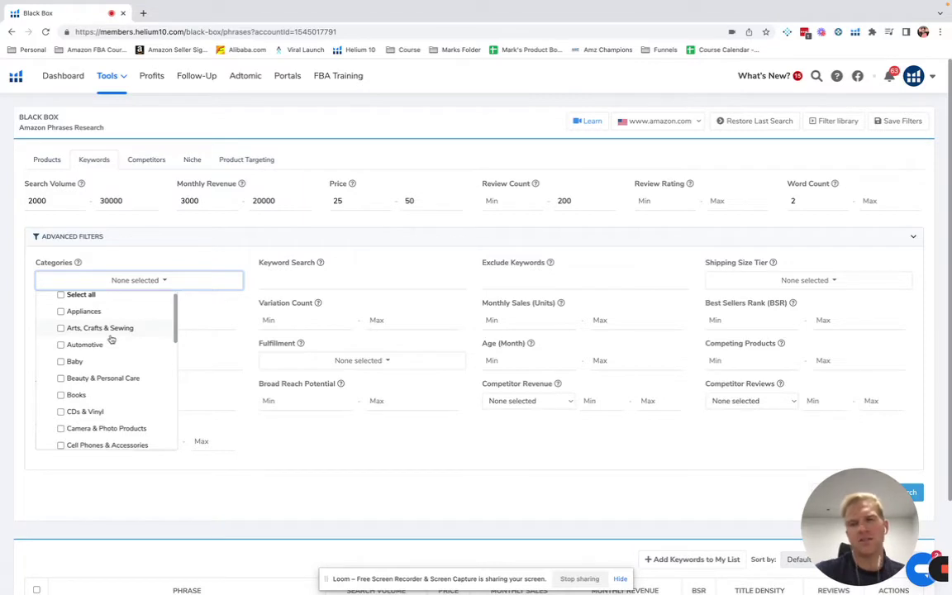
pyautogui.scroll(-1, 122, 339)
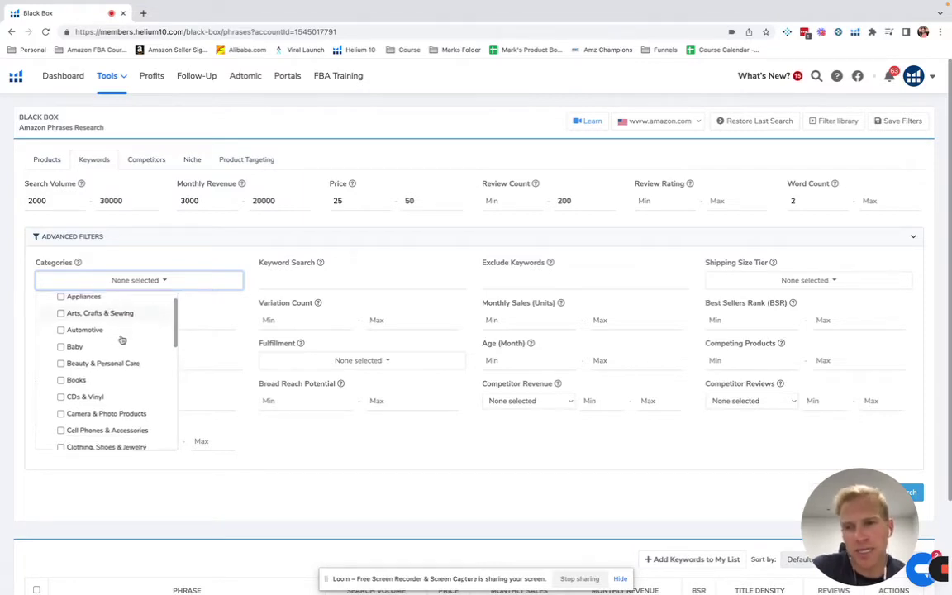
pyautogui.scroll(-1, 122, 343)
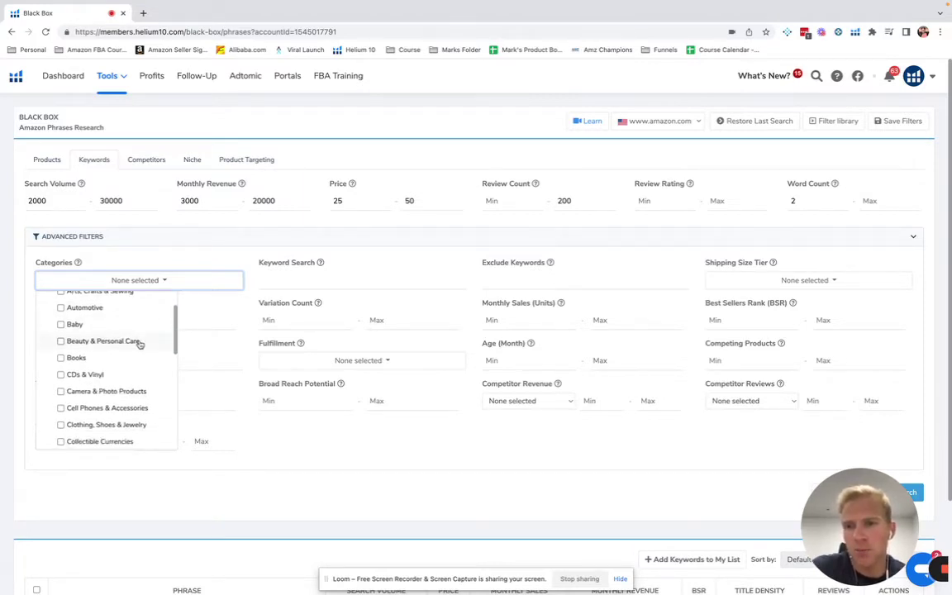
pyautogui.scroll(-1, 141, 345)
pyautogui.scroll(-4, 147, 347)
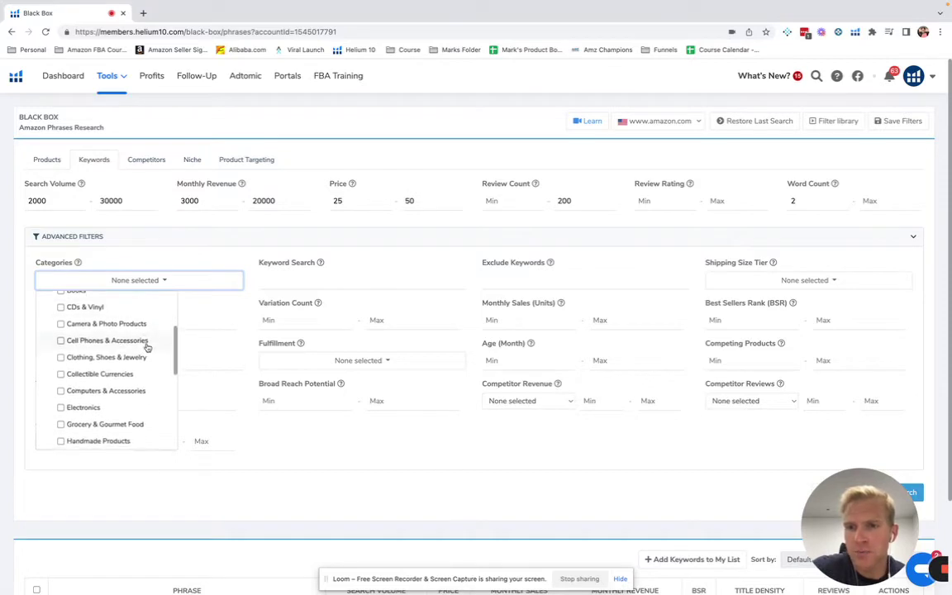
pyautogui.scroll(-1, 147, 347)
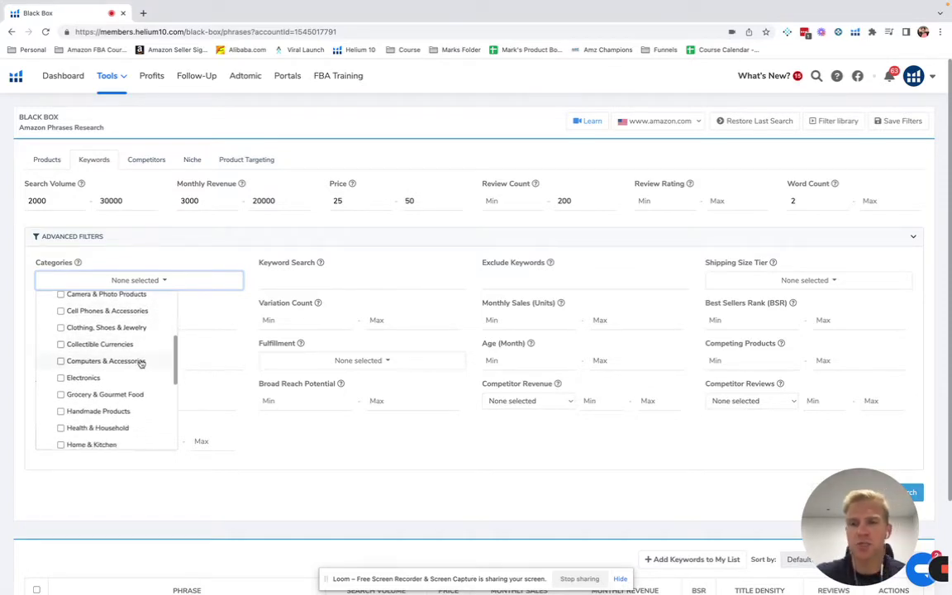
pyautogui.scroll(-1, 137, 377)
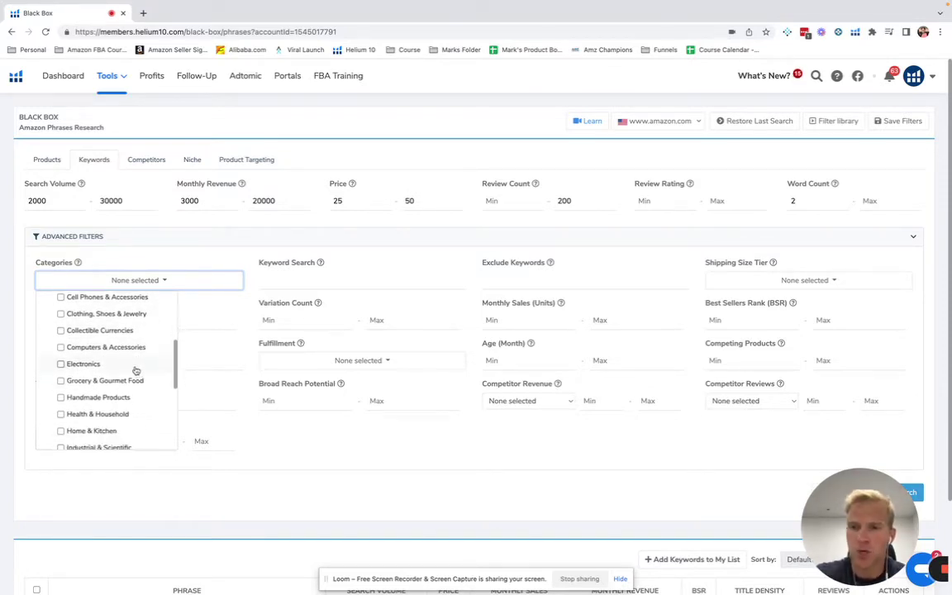
pyautogui.scroll(-2, 141, 384)
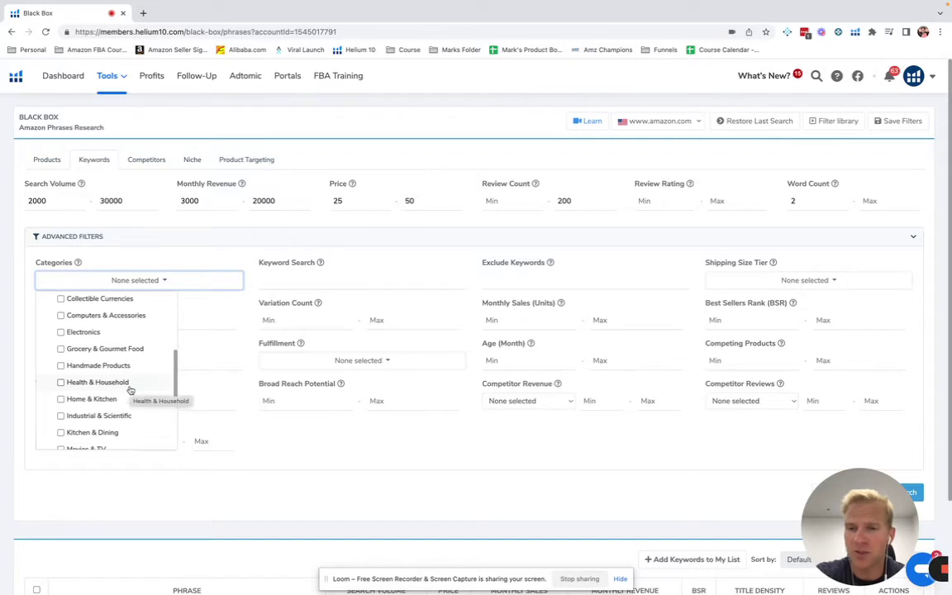
pyautogui.scroll(-1, 132, 388)
pyautogui.scroll(-1, 132, 388)
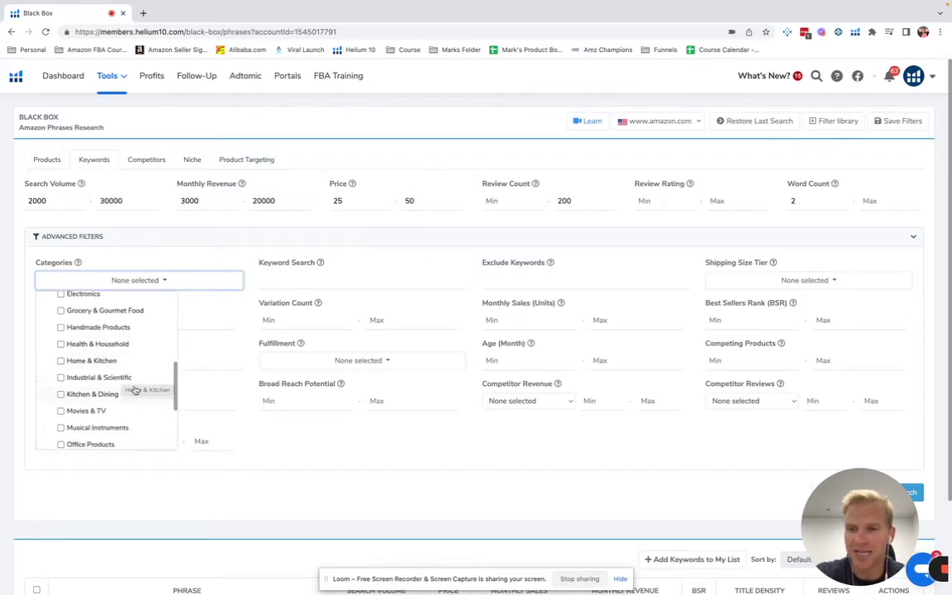
pyautogui.scroll(-1, 132, 384)
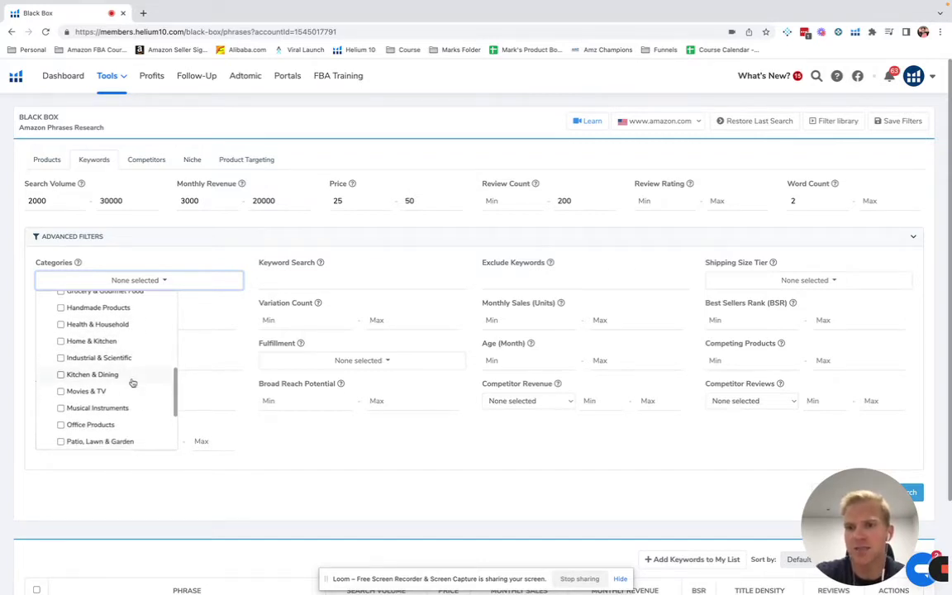
pyautogui.scroll(-1, 129, 387)
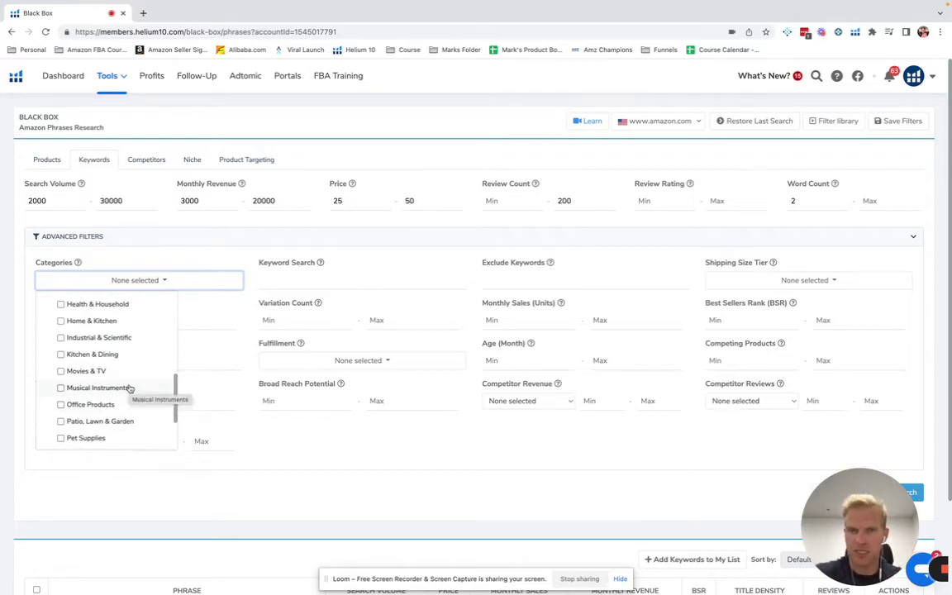
pyautogui.scroll(-1, 129, 387)
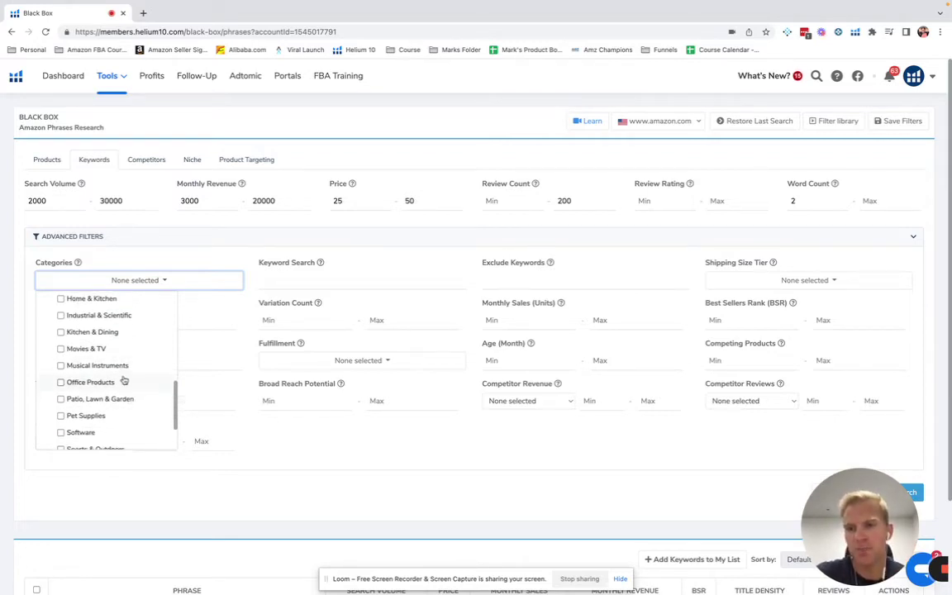
pyautogui.scroll(-1, 128, 383)
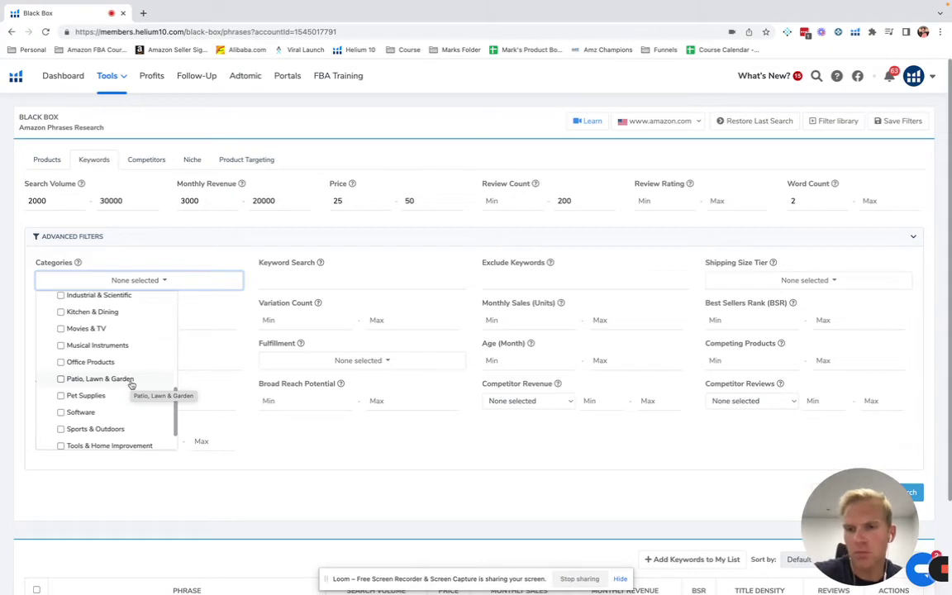
pyautogui.scroll(-1, 154, 380)
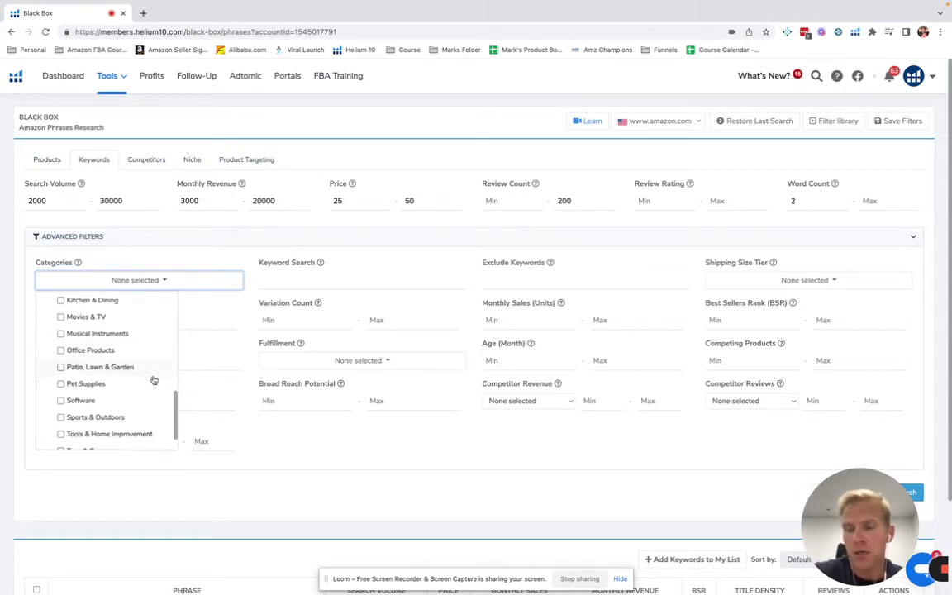
pyautogui.scroll(-3, 154, 380)
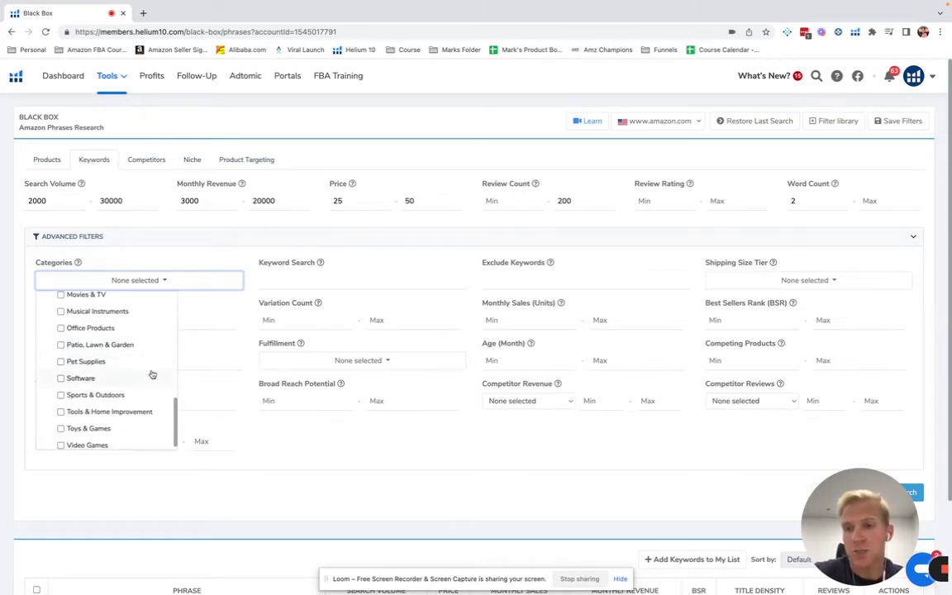
pyautogui.scroll(-1, 144, 399)
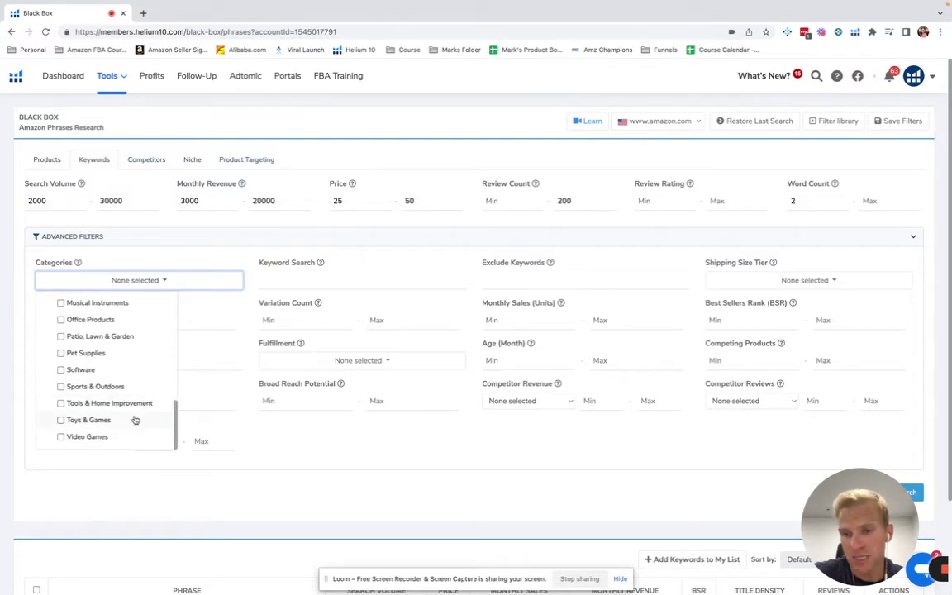
pyautogui.scroll(1, 149, 381)
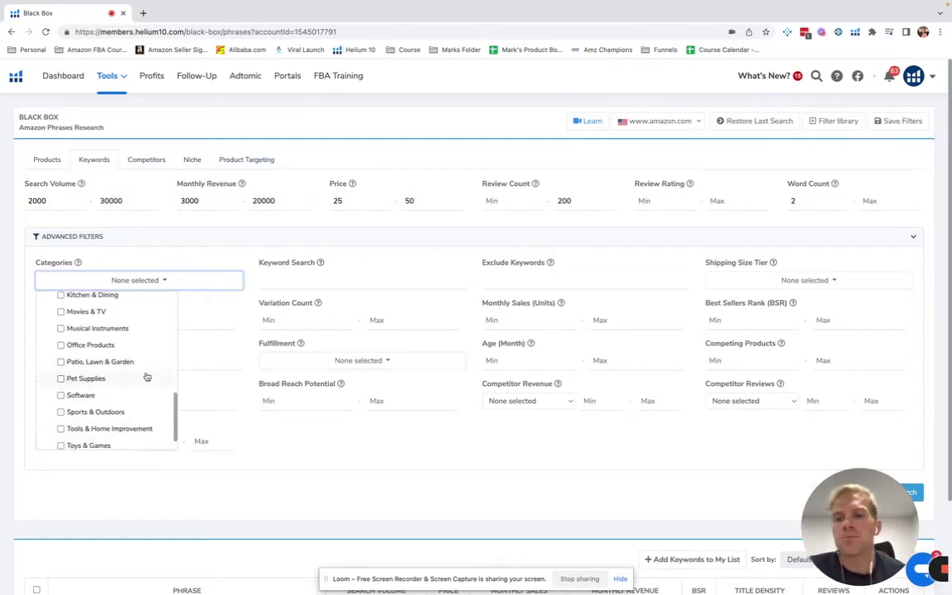
# Restrict the keyword search to the Patio, Lawn & Garden category
pyautogui.click(142, 364)
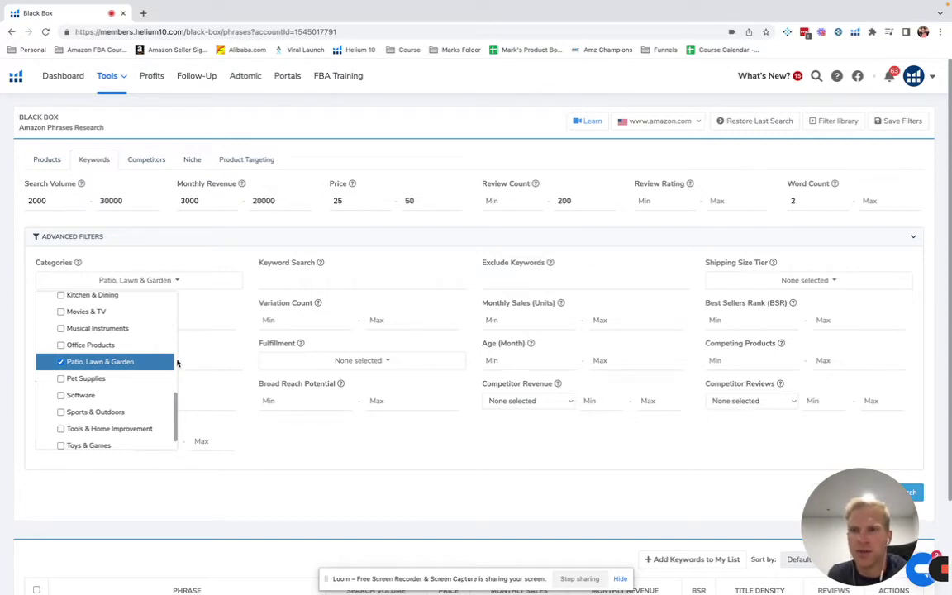
pyautogui.click(144, 362)
pyautogui.click(144, 361)
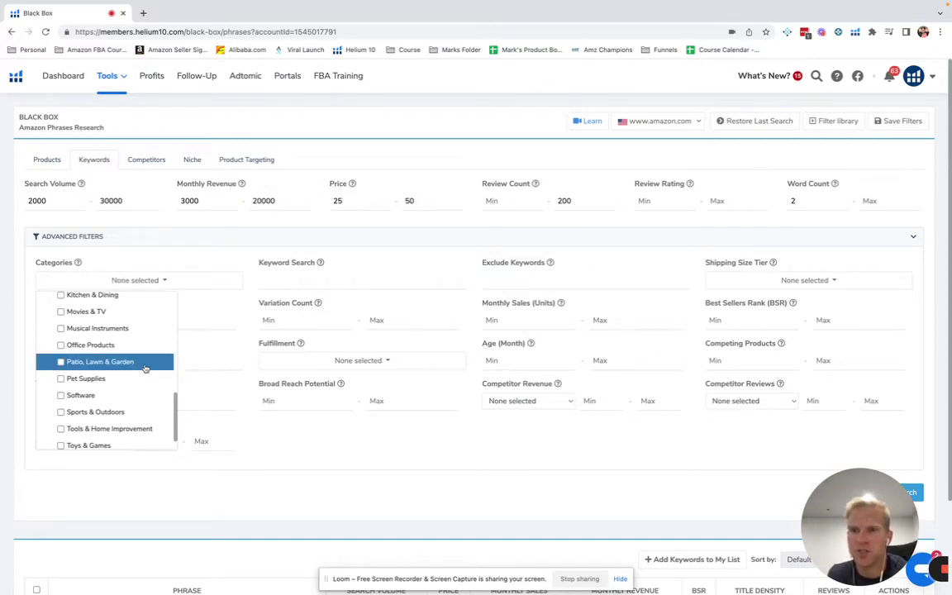
pyautogui.click(262, 431)
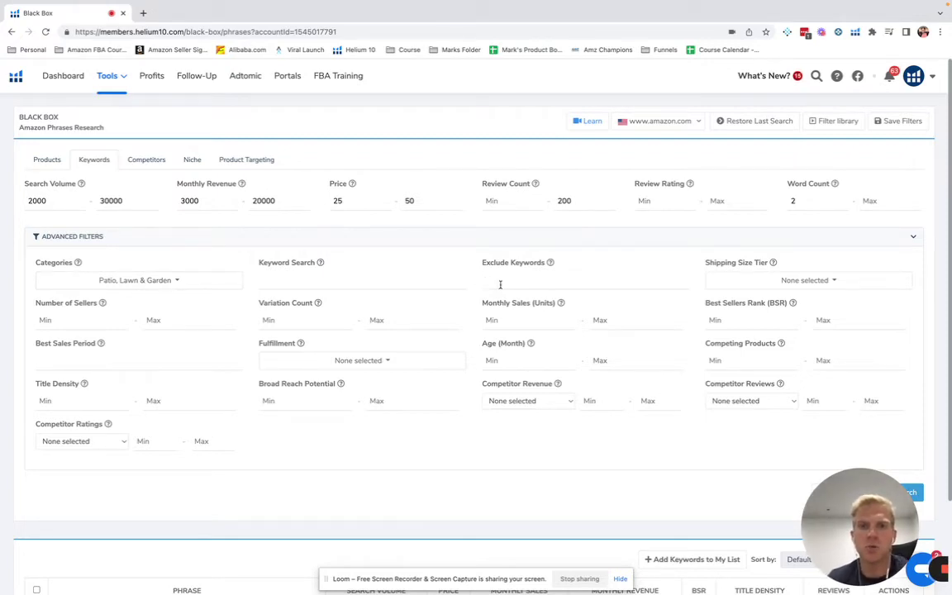
pyautogui.write('ch')
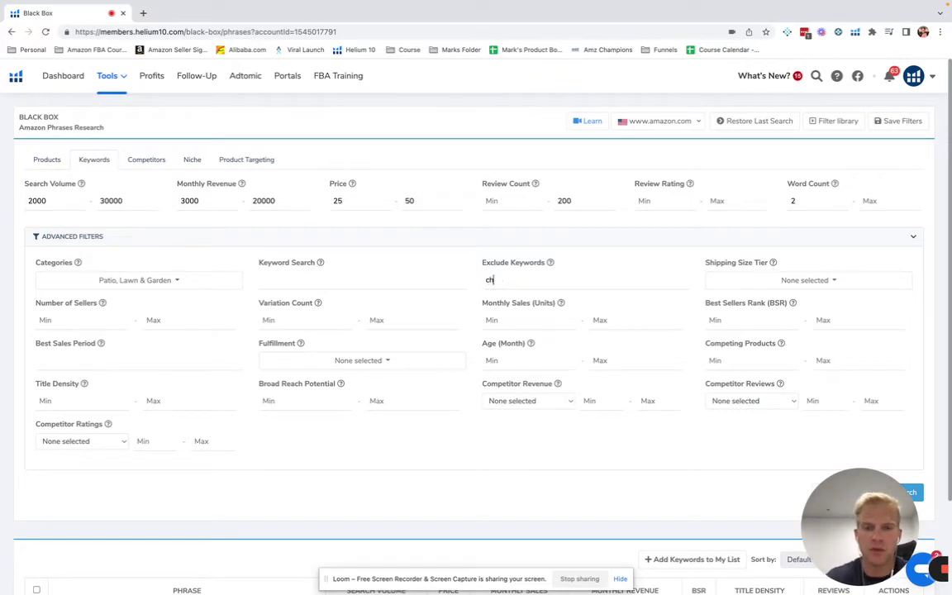
pyautogui.write('ristmas,')
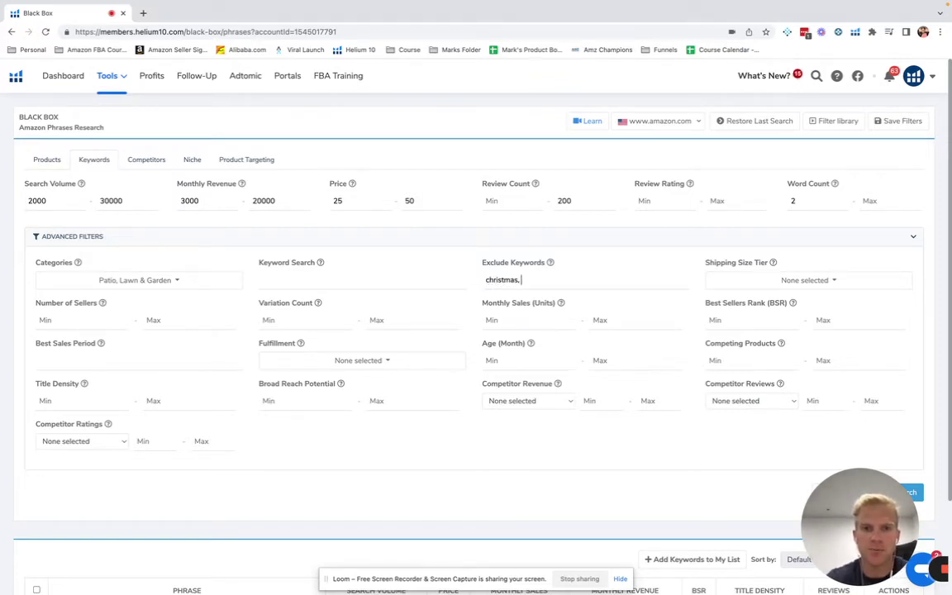
pyautogui.write(' h')
pyautogui.press('BackSpace')
pyautogui.press('BackSpace')
pyautogui.press('BackSpace')
pyautogui.press('BackSpace')
pyautogui.press('BackSpace')
pyautogui.press('BackSpace')
pyautogui.press('BackSpace')
pyautogui.press('BackSpace')
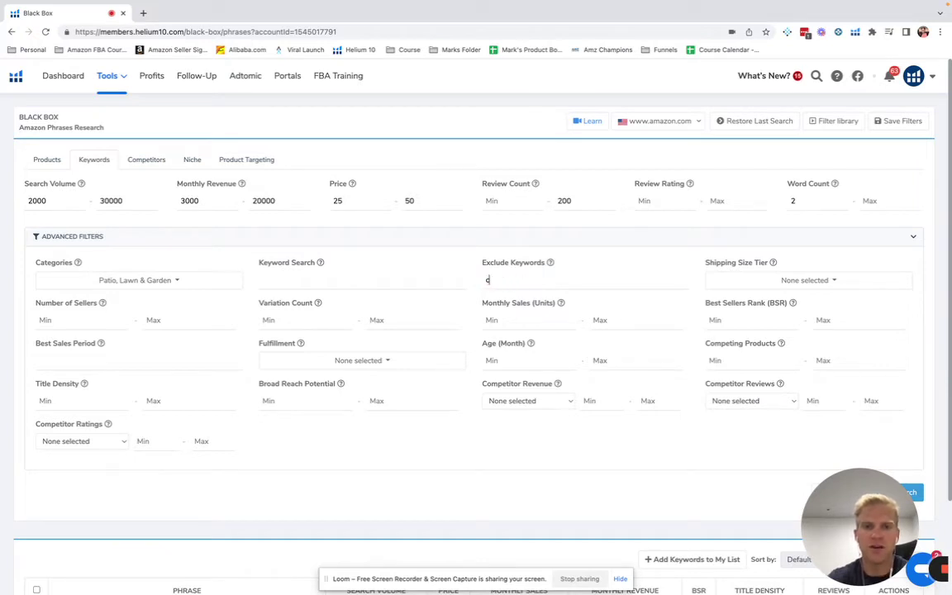
pyautogui.press('BackSpace')
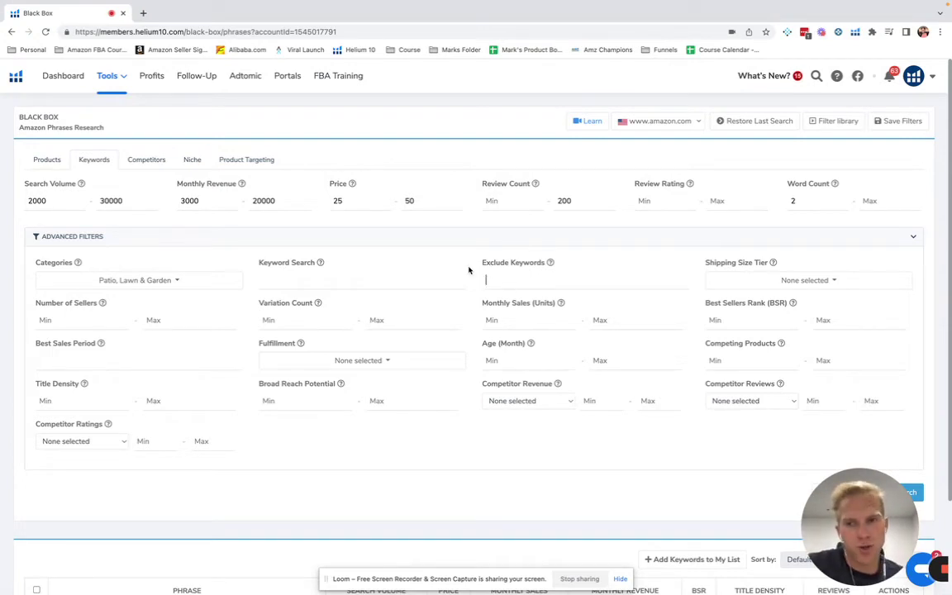
# Run the keyword search with the configured filters and bring the found phrases into view
pyautogui.scroll(-1, 529, 431)
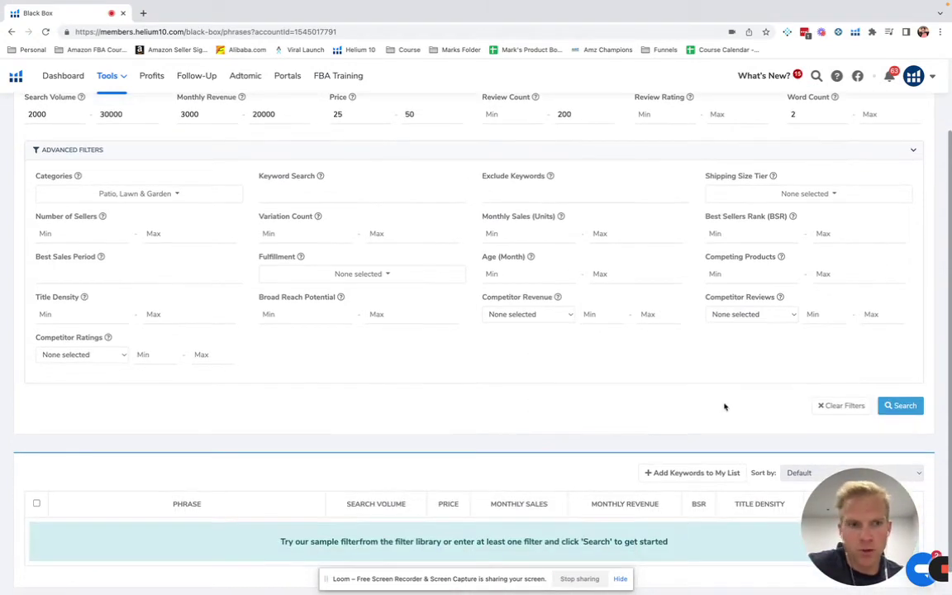
pyautogui.click(906, 405)
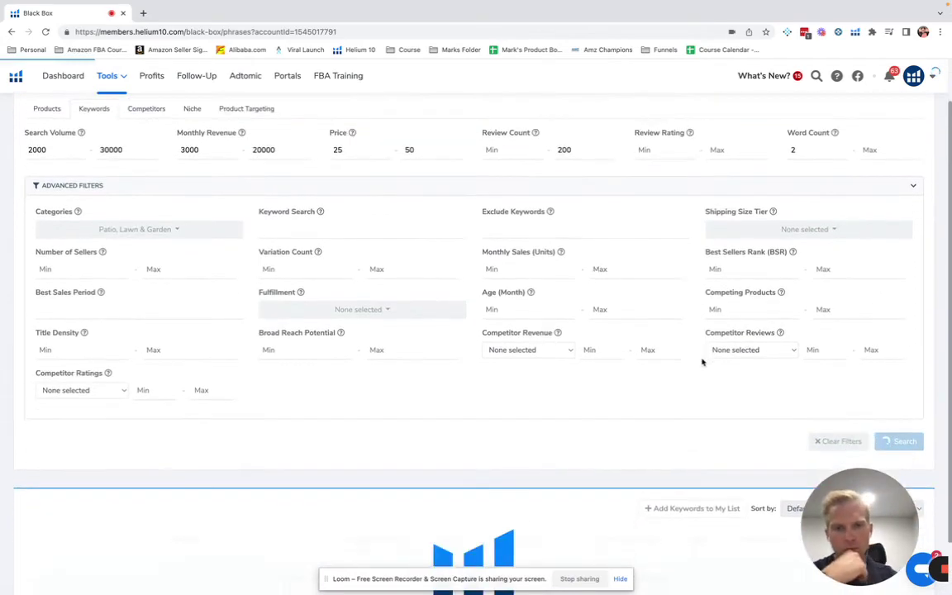
pyautogui.scroll(-4, 708, 375)
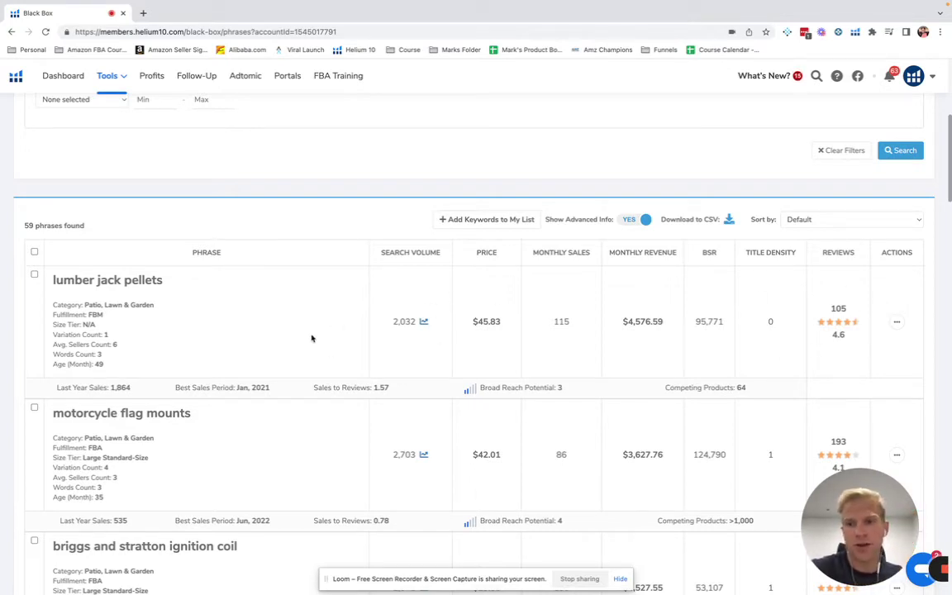
# Open the Amazon search results for lumber jack pellets, skim the listings, and return to the Black Box phrase list
pyautogui.scroll(-2, 310, 335)
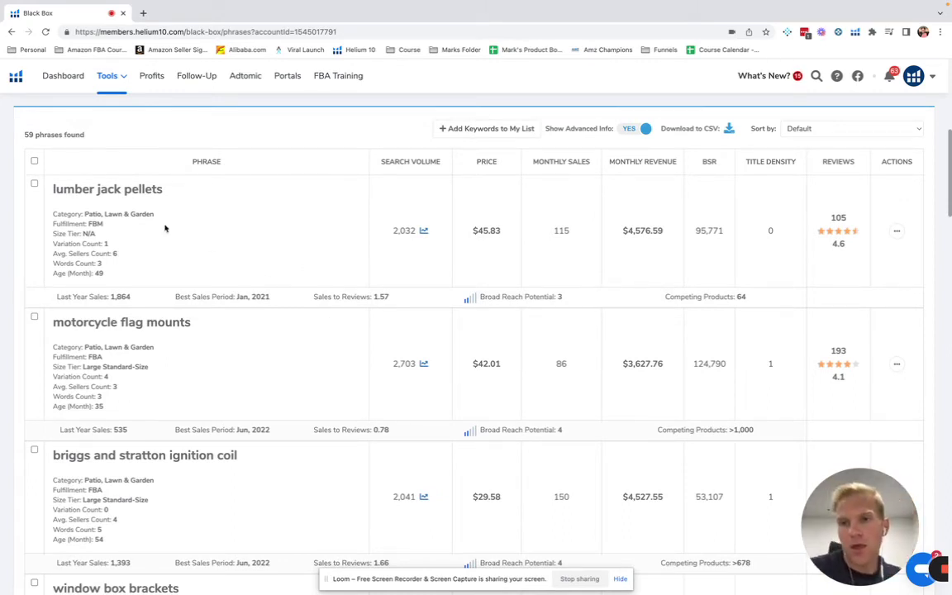
pyautogui.click(896, 231)
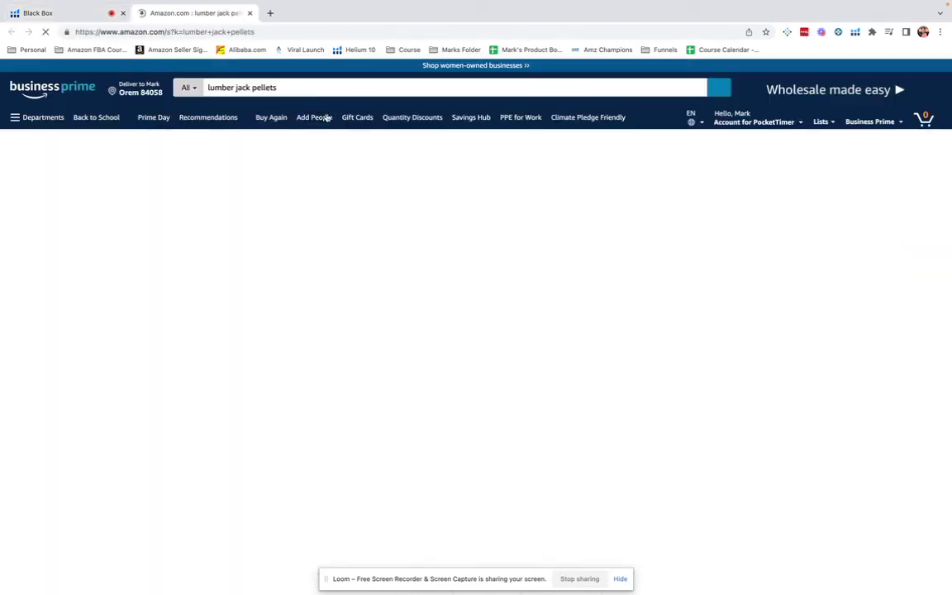
pyautogui.scroll(-2, 435, 302)
pyautogui.scroll(-4, 435, 302)
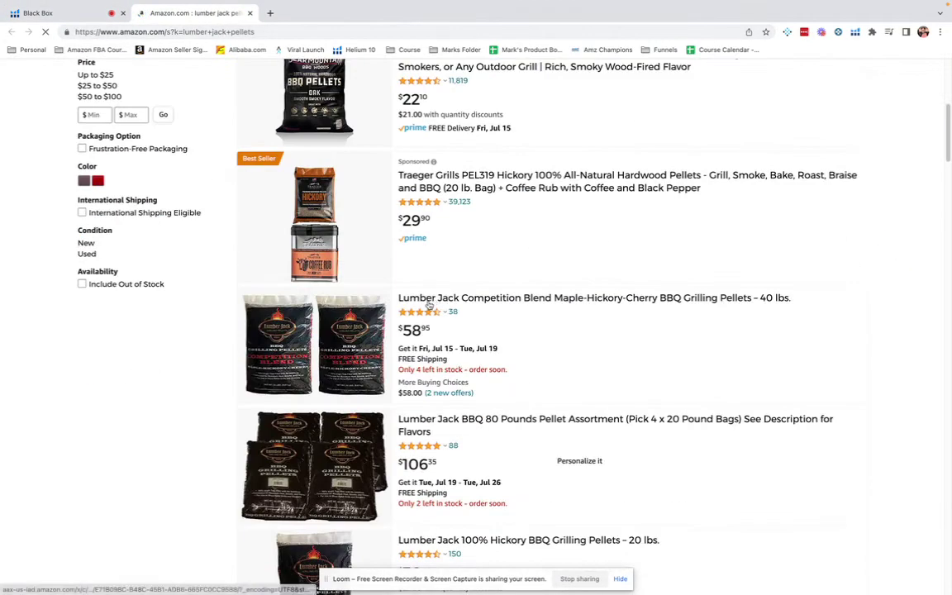
pyautogui.scroll(8, 298, 307)
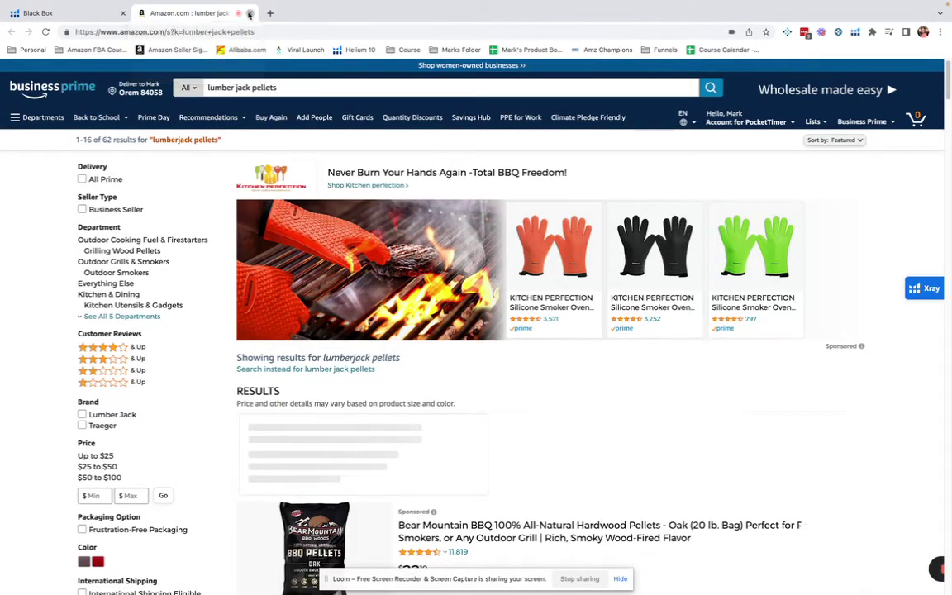
pyautogui.click(249, 14)
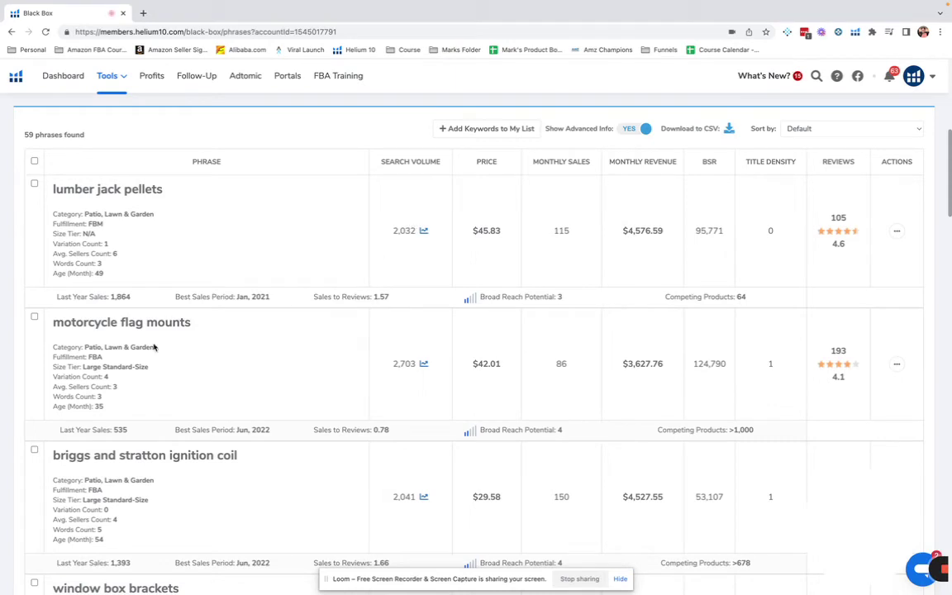
# View the motorcycle flag mounts phrase on Amazon, skim the competing listings, and close the results page
pyautogui.click(896, 363)
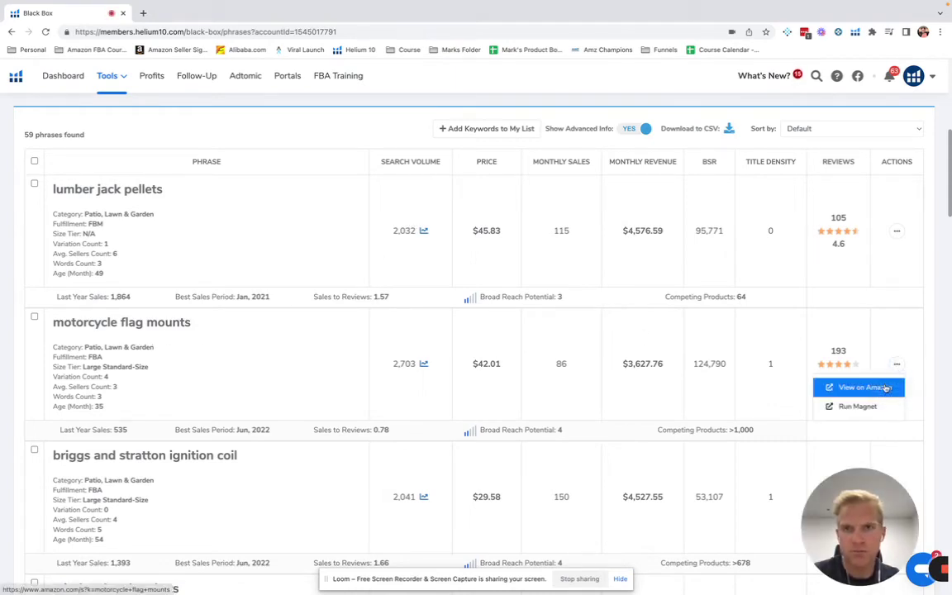
pyautogui.click(885, 388)
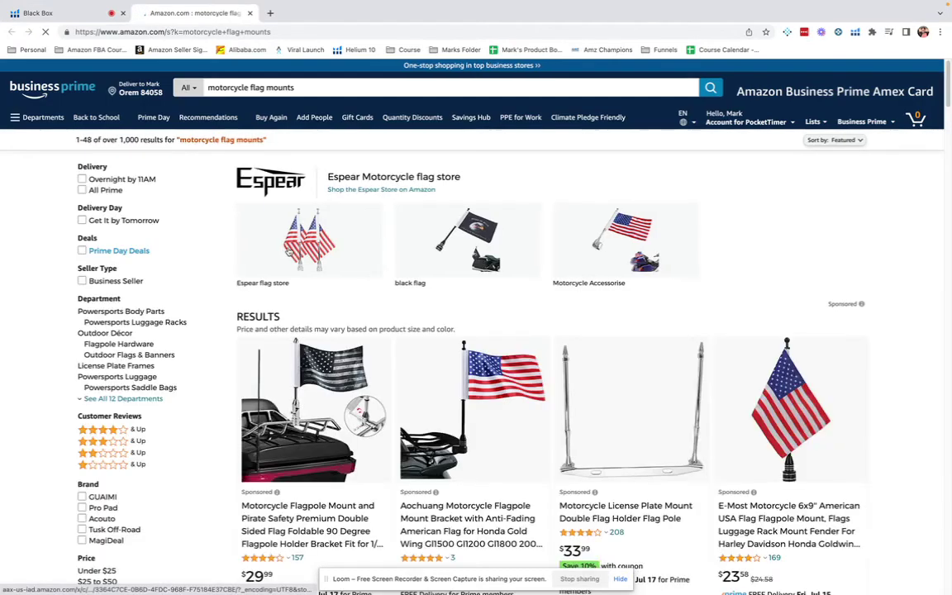
pyautogui.scroll(-5, 286, 256)
pyautogui.scroll(-3, 288, 253)
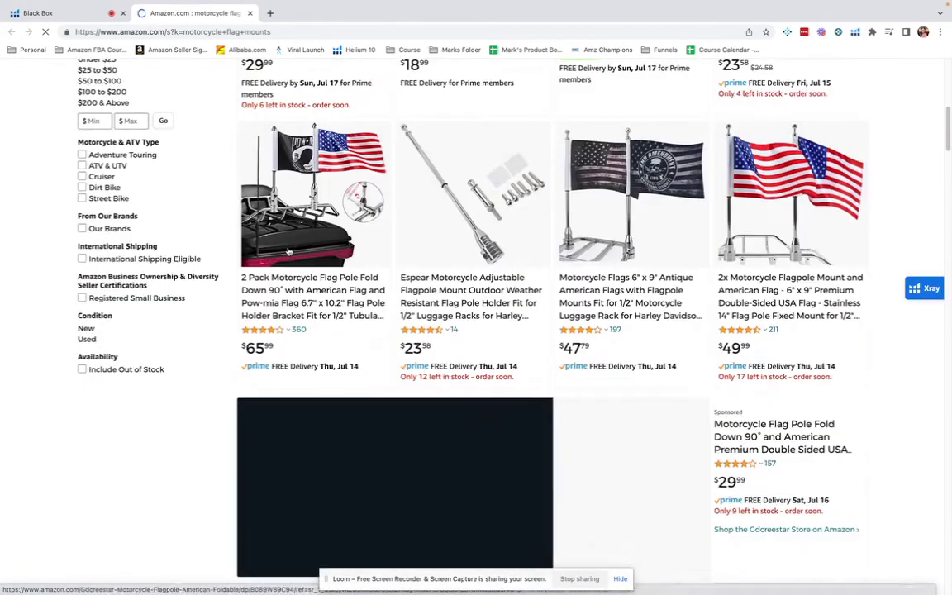
pyautogui.scroll(-4, 289, 252)
pyautogui.scroll(10, 288, 251)
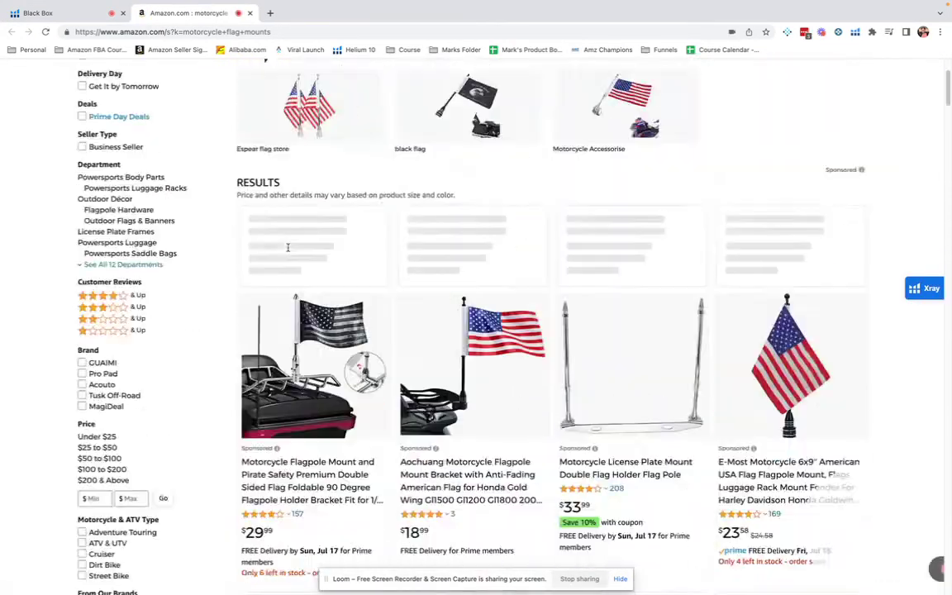
pyautogui.click(250, 13)
# Find the hot air balloon wind spinners phrase among the found keywords and open its search results on Amazon
pyautogui.scroll(-4, 314, 241)
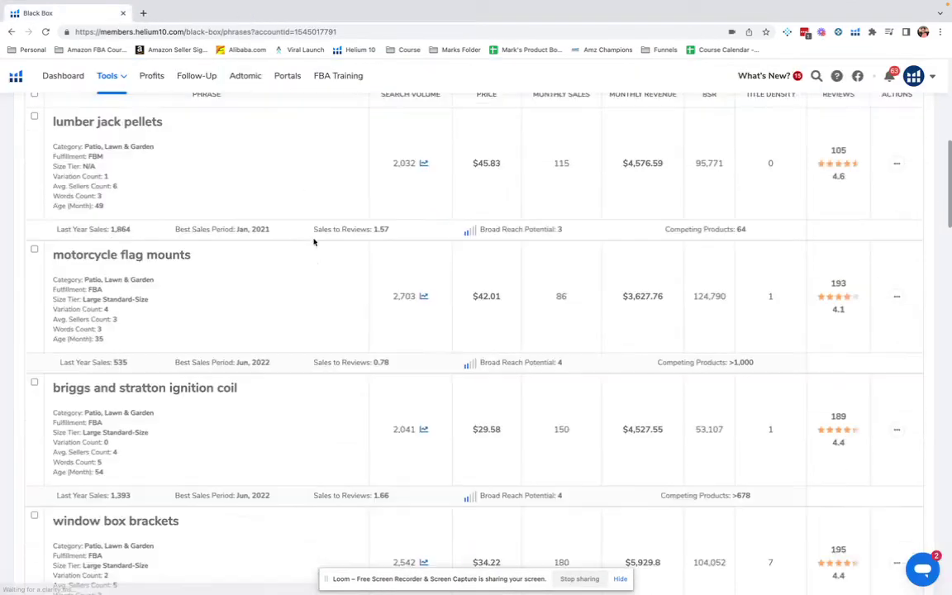
pyautogui.scroll(-2, 350, 346)
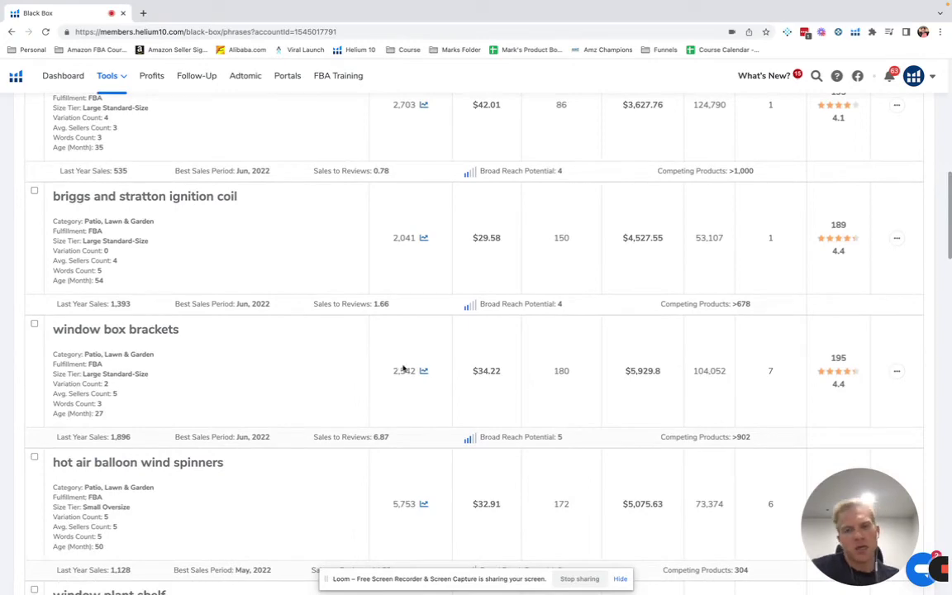
pyautogui.scroll(-5, 837, 358)
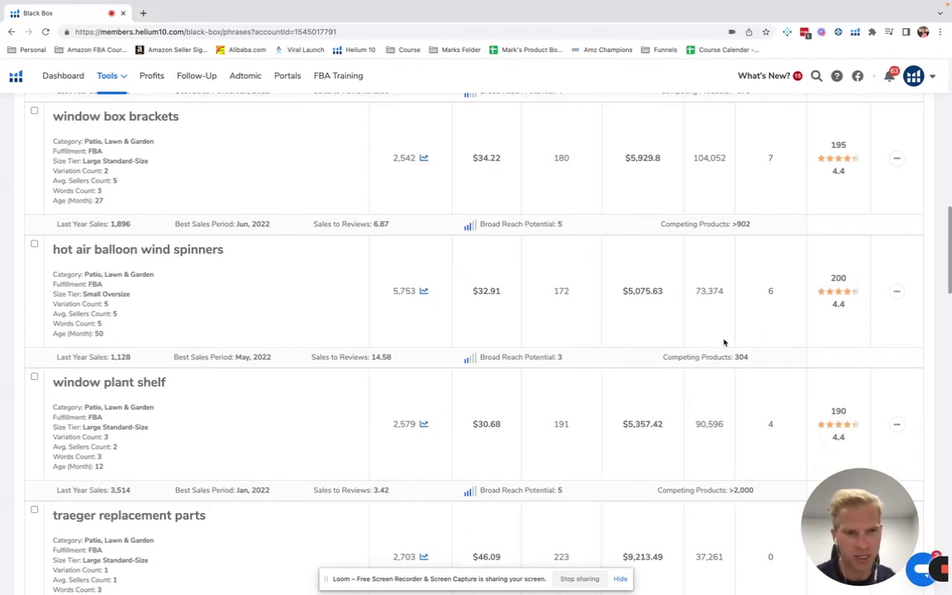
pyautogui.scroll(1, 839, 282)
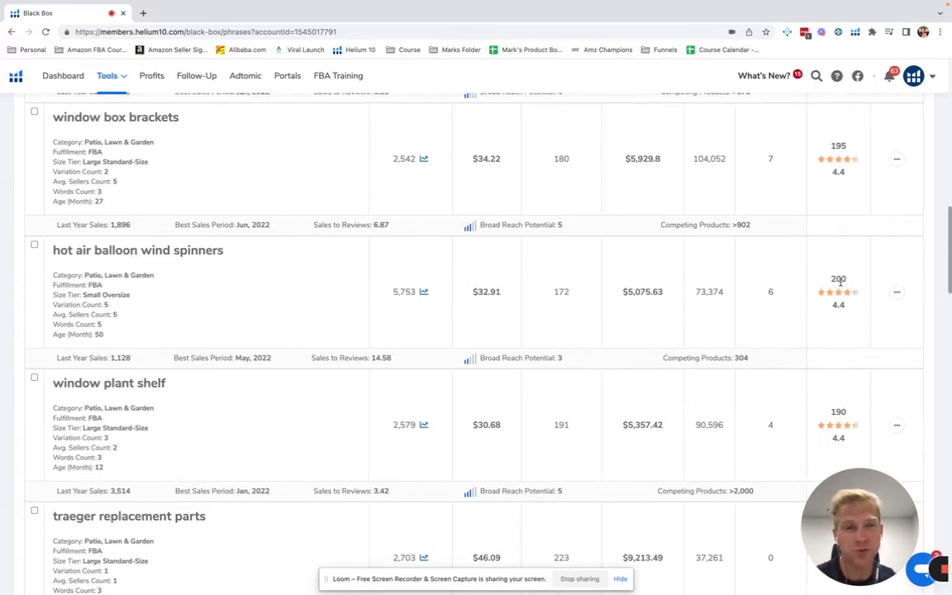
pyautogui.click(896, 292)
pyautogui.click(865, 317)
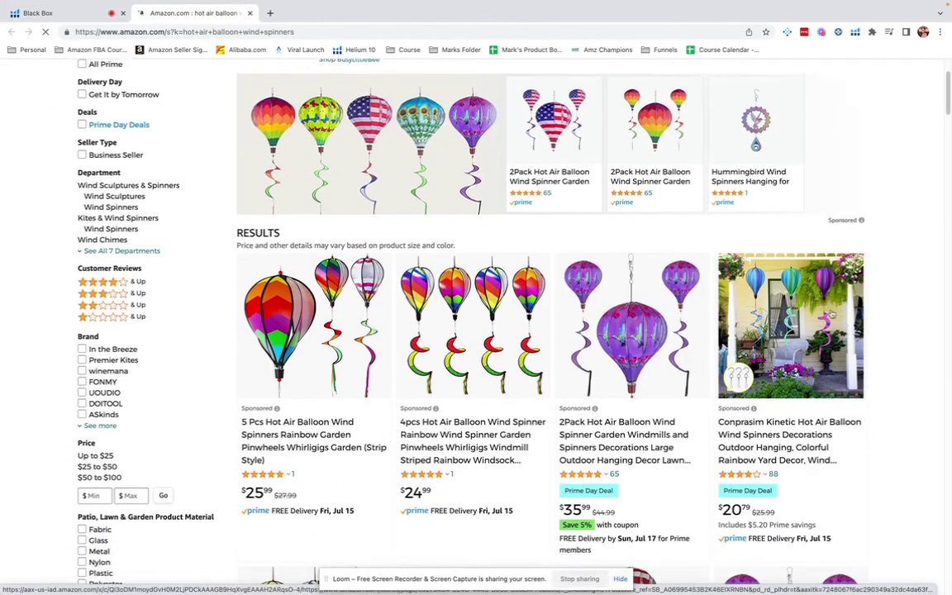
# Skim the hot air balloon wind spinner listings and run Helium 10 Xray product research on the Amazon results
pyautogui.scroll(-4, 832, 314)
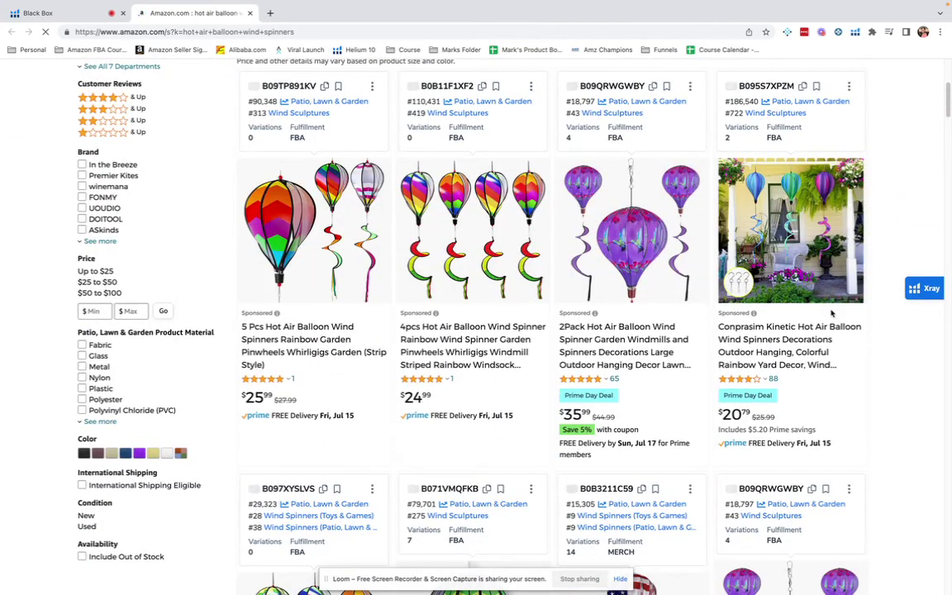
pyautogui.scroll(-1, 832, 314)
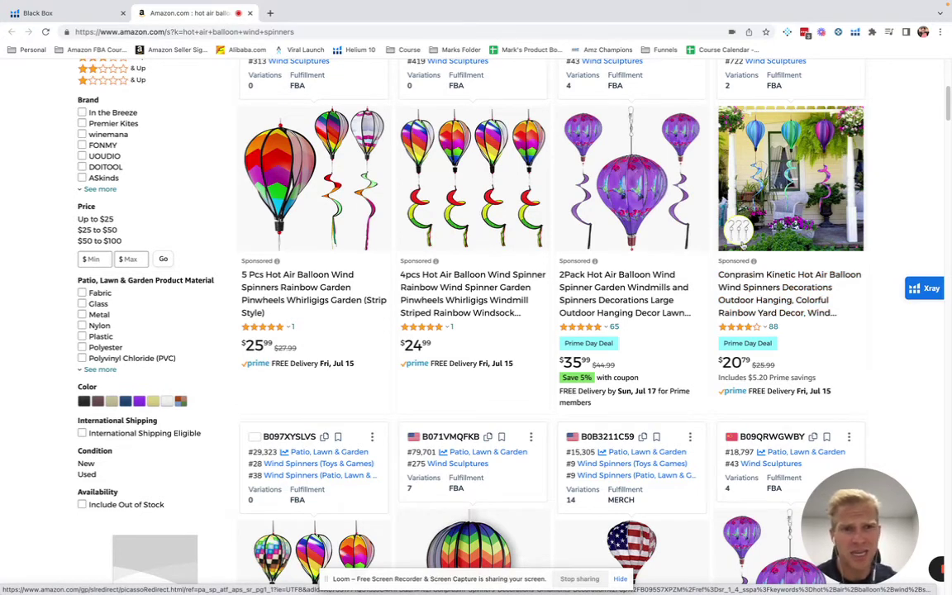
pyautogui.scroll(-3, 738, 235)
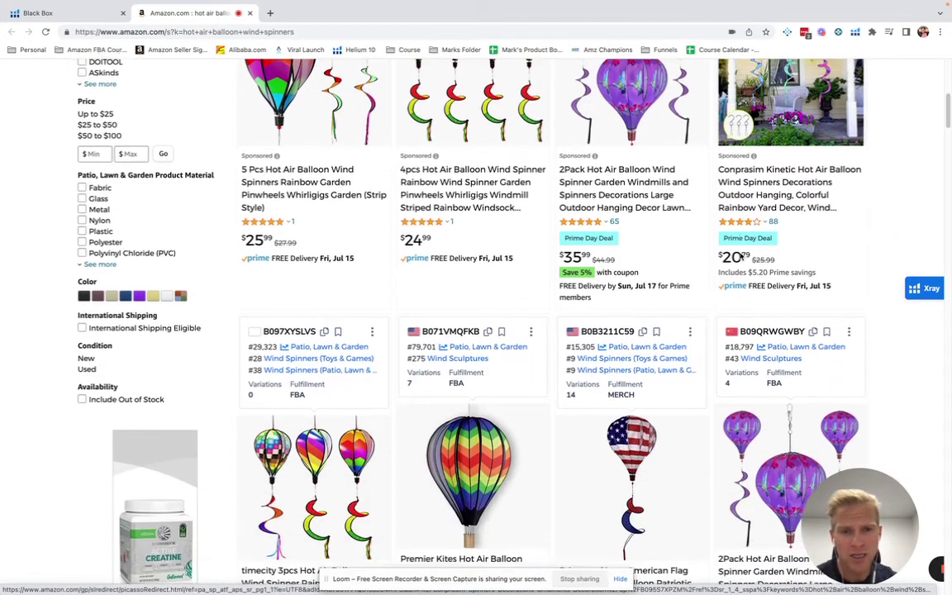
pyautogui.click(854, 32)
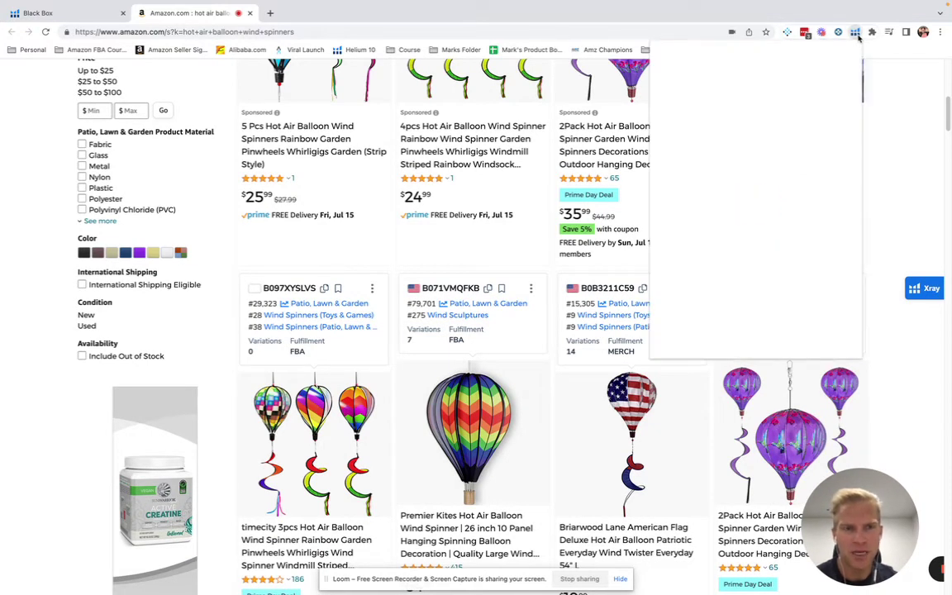
pyautogui.click(754, 111)
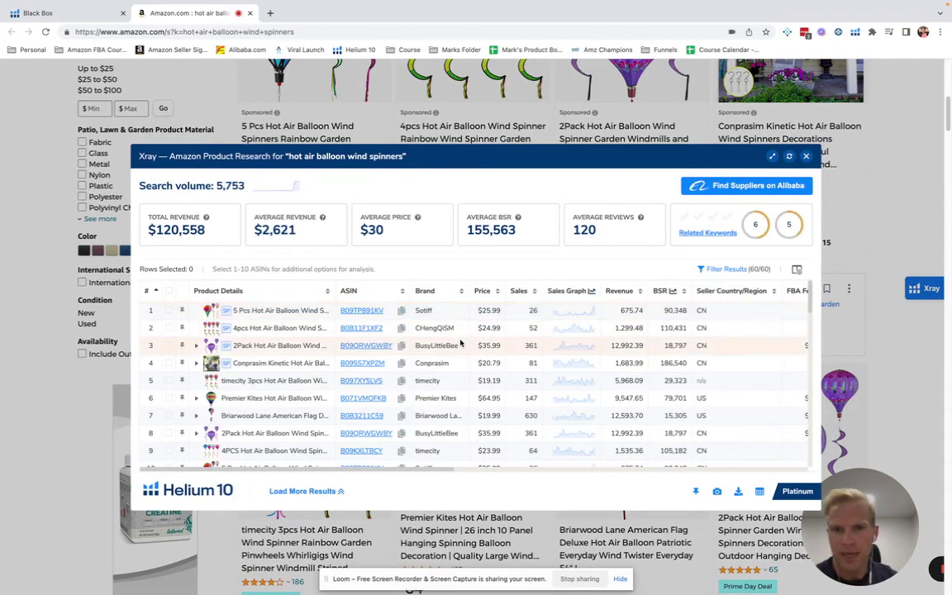
# Check the average review count in the Xray summary for hot air balloon wind spinners
pyautogui.scroll(-1, 461, 343)
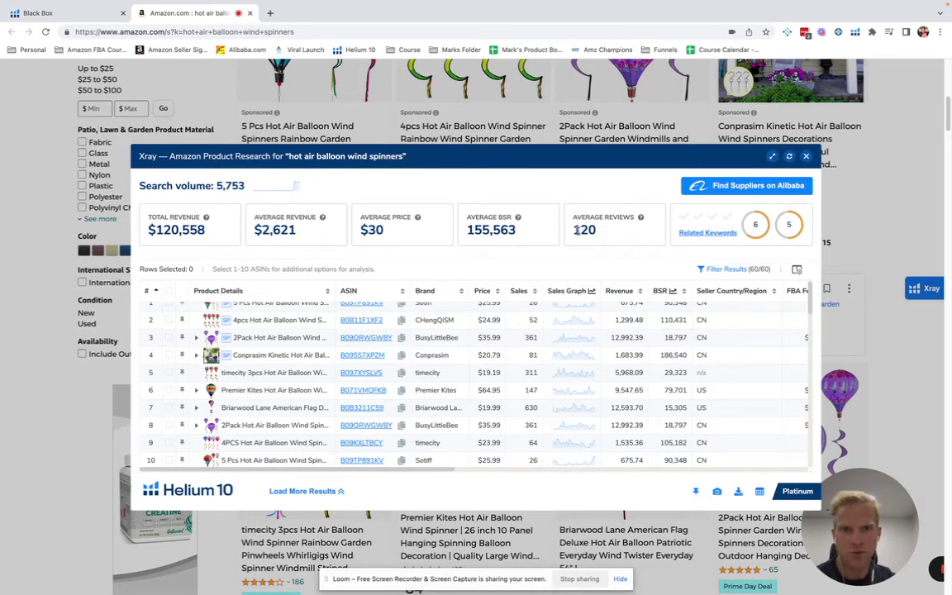
pyautogui.moveTo(573, 230); pyautogui.dragTo(603, 236)
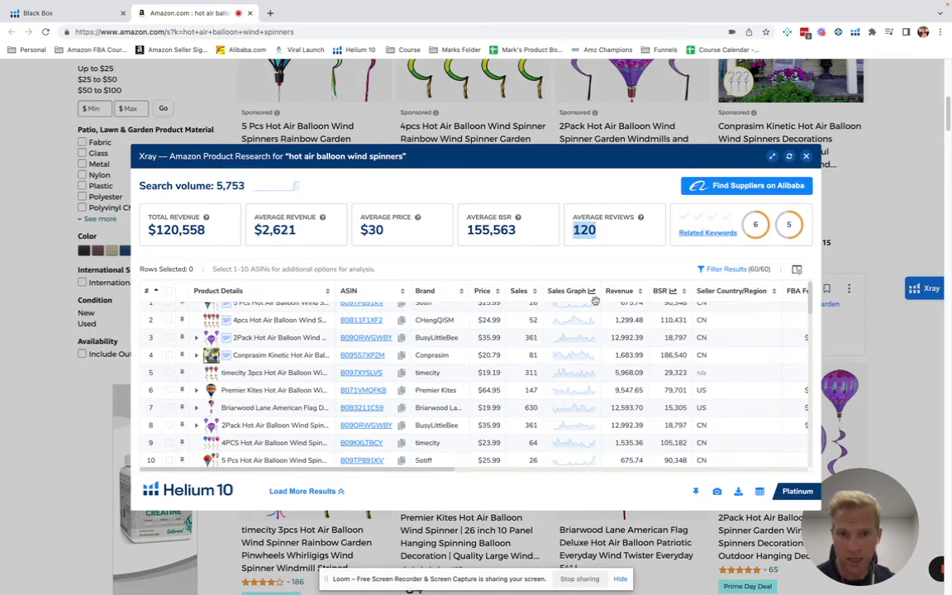
pyautogui.scroll(1, 512, 364)
# Examine the All Time search volume history for hot air balloon wind spinners, then close the chart
pyautogui.click(299, 188)
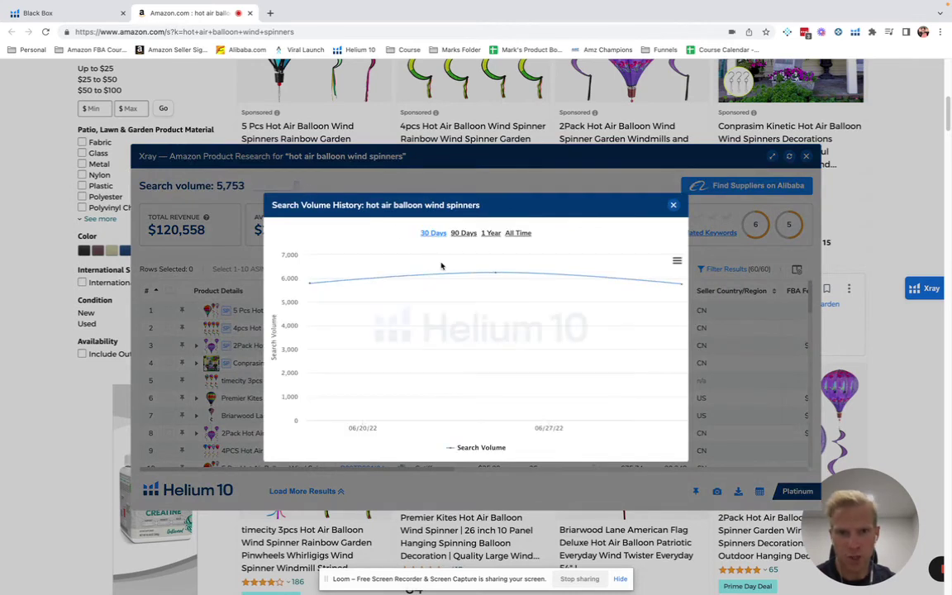
pyautogui.click(518, 233)
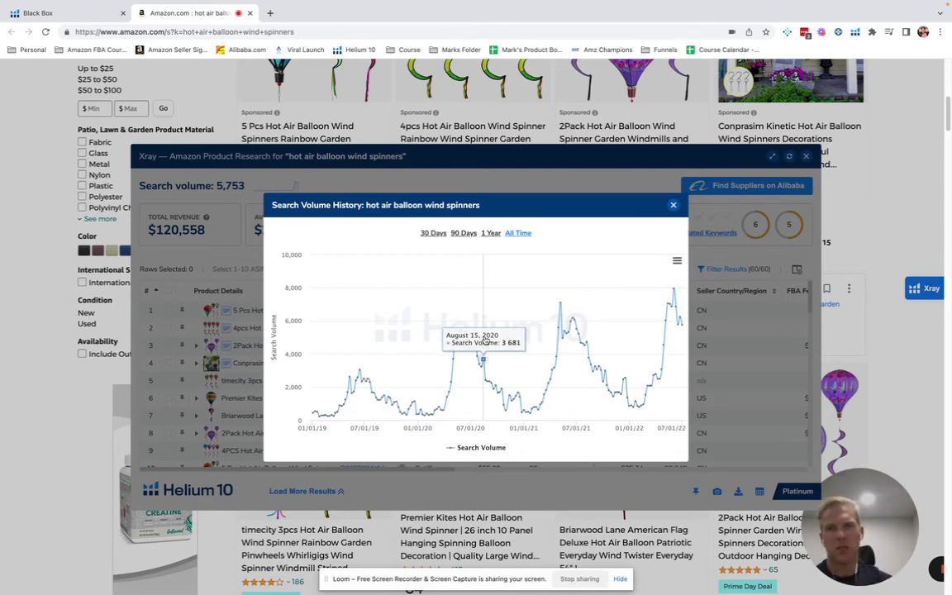
pyautogui.click(673, 205)
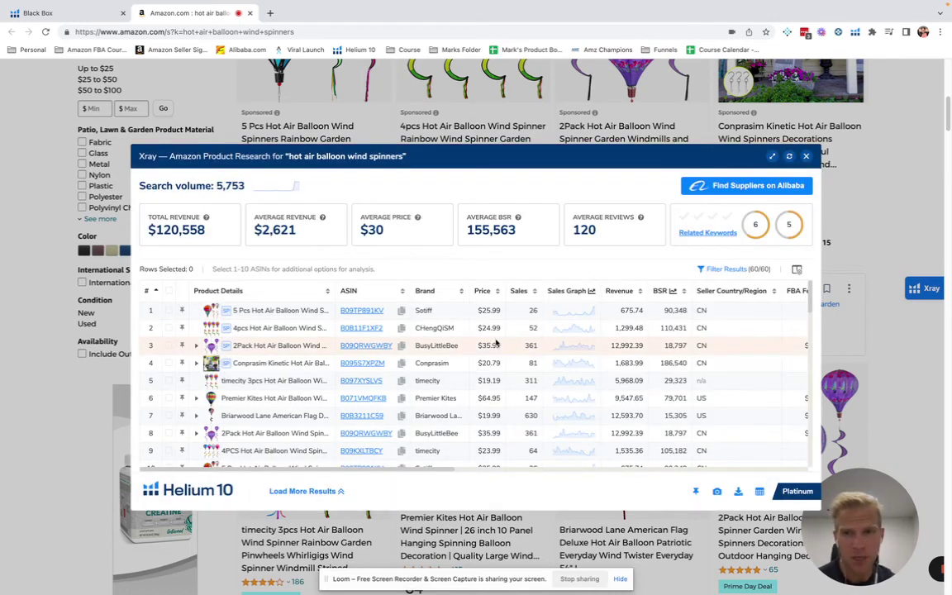
# Compare price, revenue and review count of the individual wind spinner products in the Xray results table
pyautogui.scroll(-1, 330, 364)
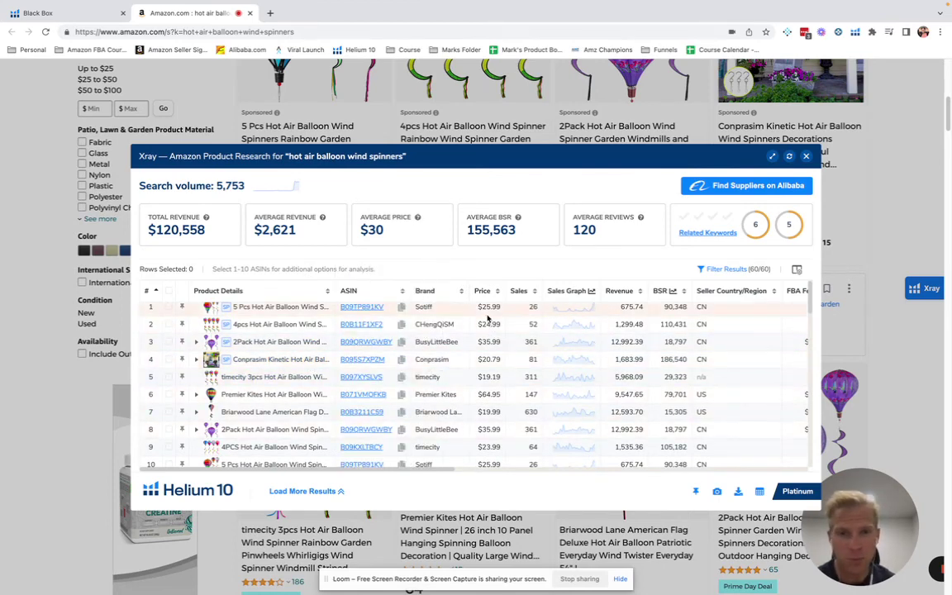
pyautogui.scroll(-2, 500, 422)
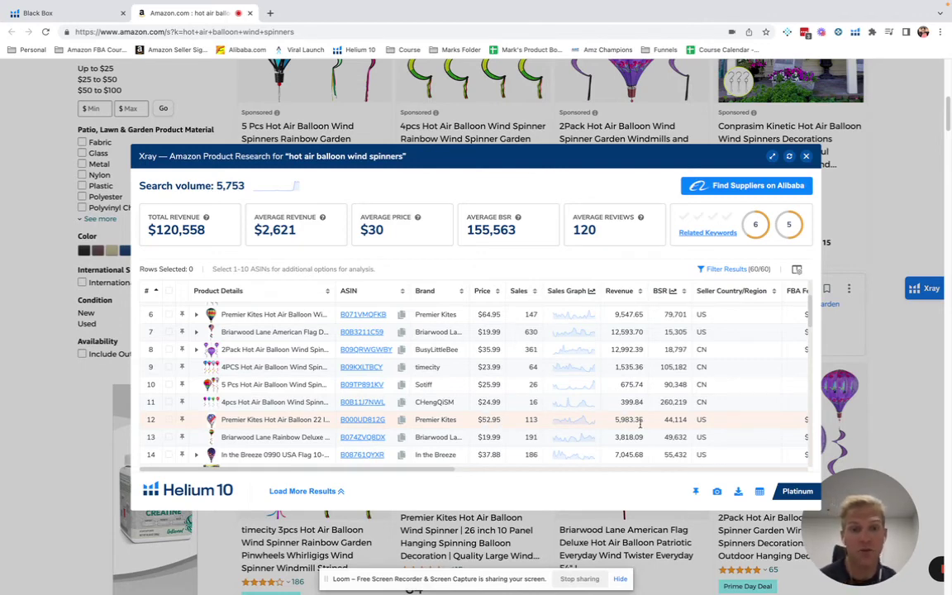
pyautogui.hscroll(5, 656, 426)
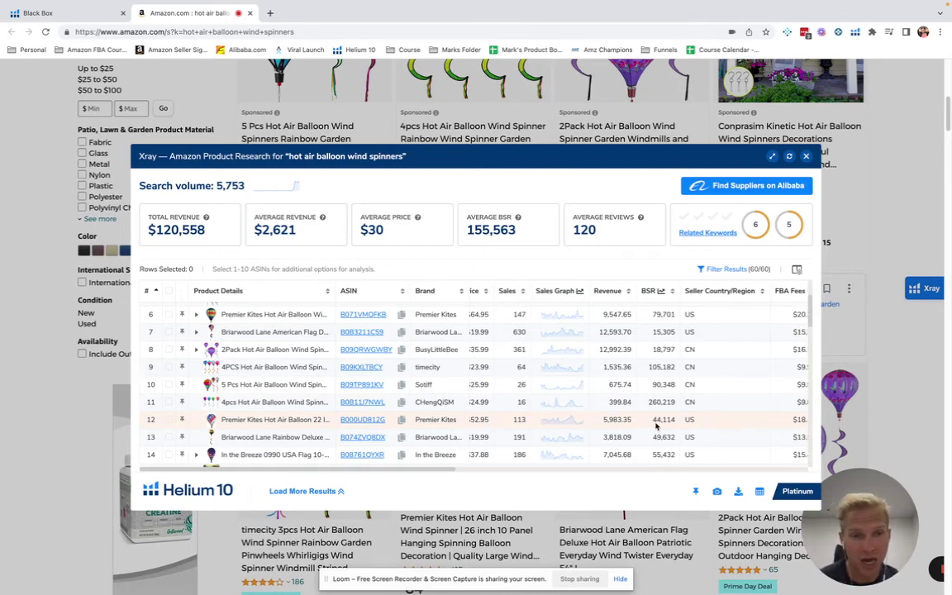
pyautogui.hscroll(3, 657, 425)
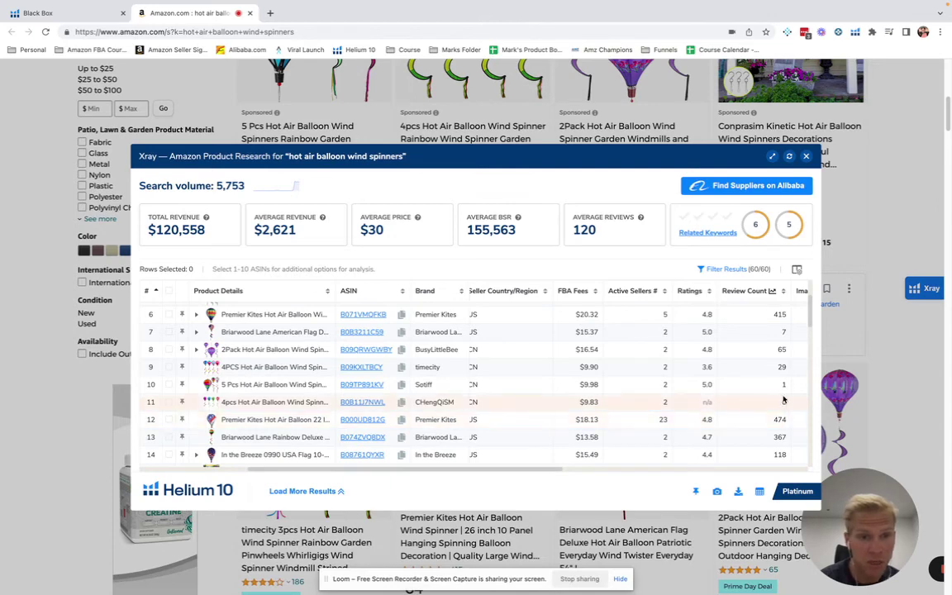
pyautogui.scroll(3, 784, 418)
pyautogui.hscroll(-4, 783, 400)
pyautogui.hscroll(-2, 784, 401)
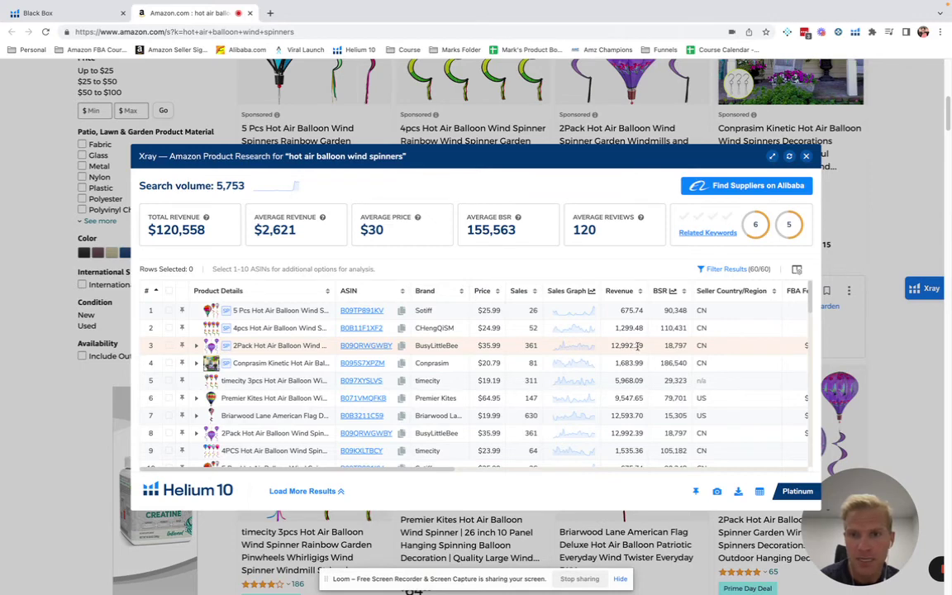
pyautogui.hscroll(5, 631, 347)
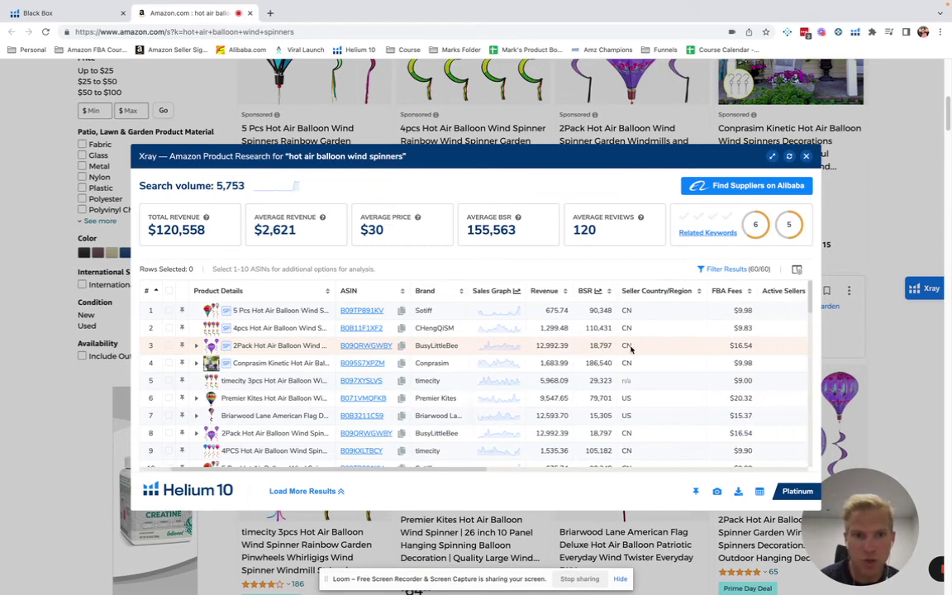
pyautogui.hscroll(3, 630, 348)
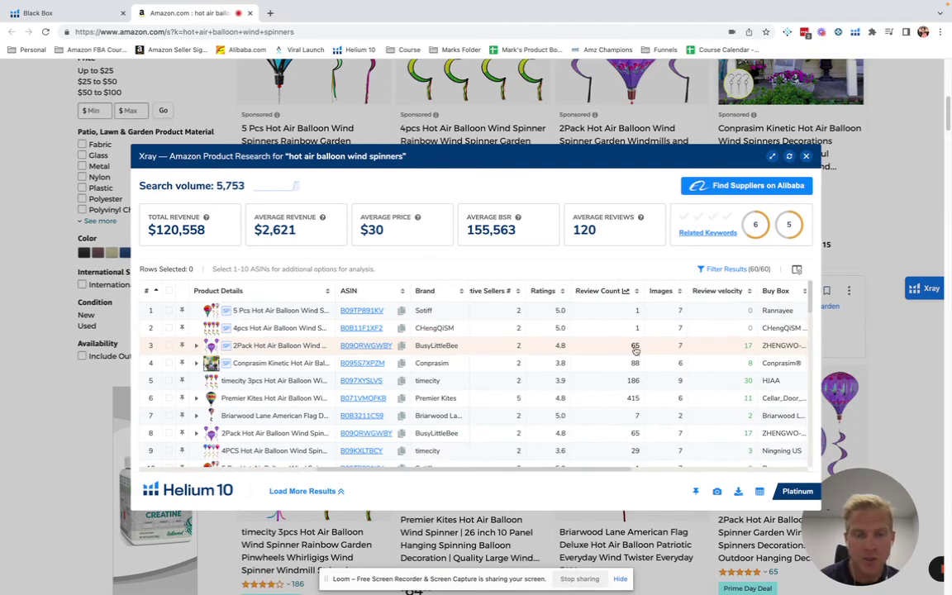
pyautogui.hscroll(-8, 634, 350)
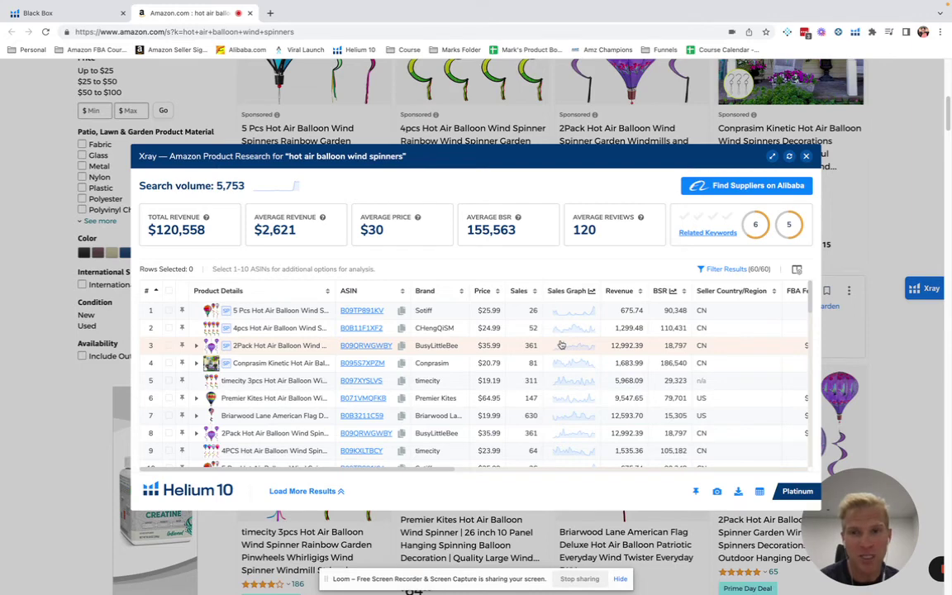
# Filter the Xray results by the title keyword "wind spinners" and look through the matching products
pyautogui.click(721, 269)
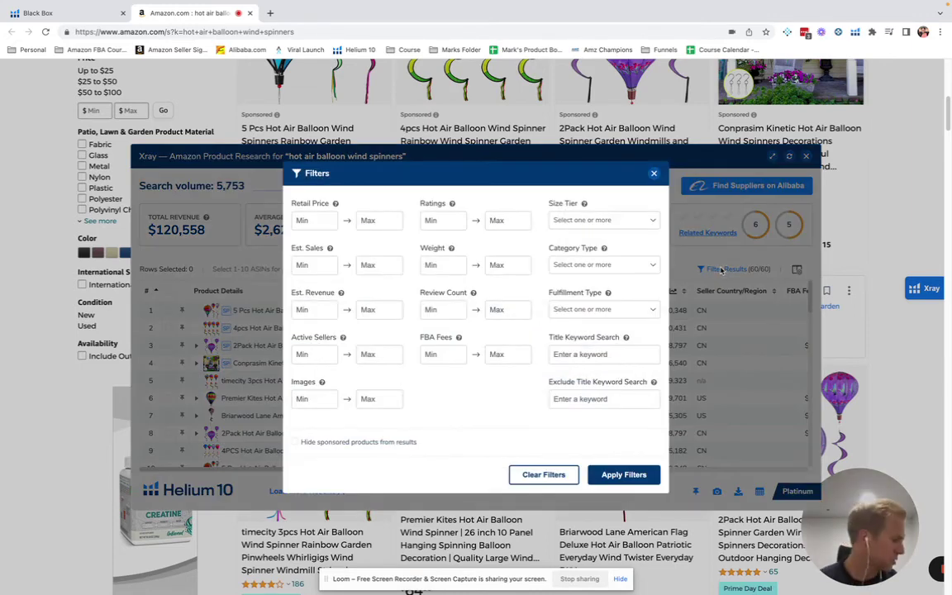
pyautogui.click(573, 354)
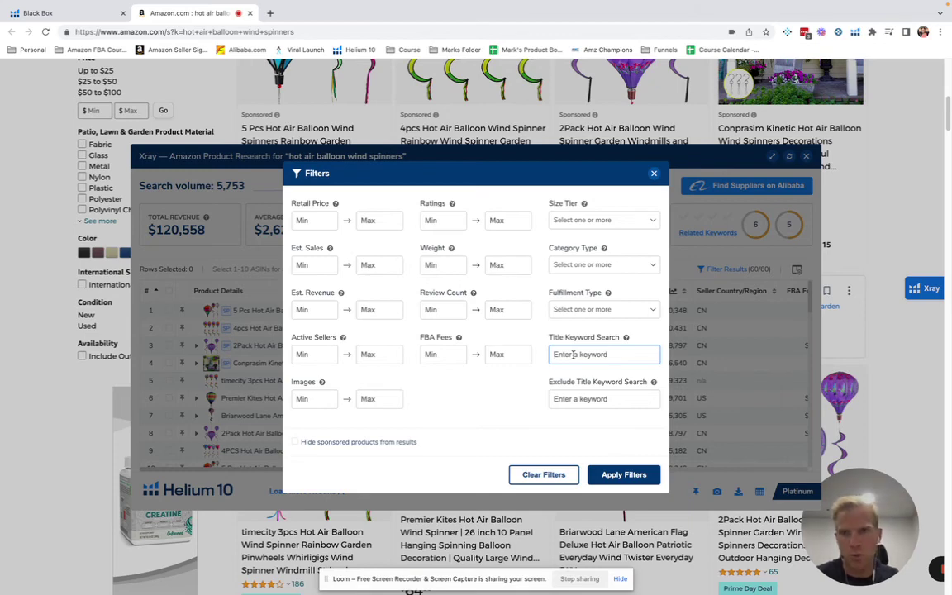
pyautogui.write('wind spin')
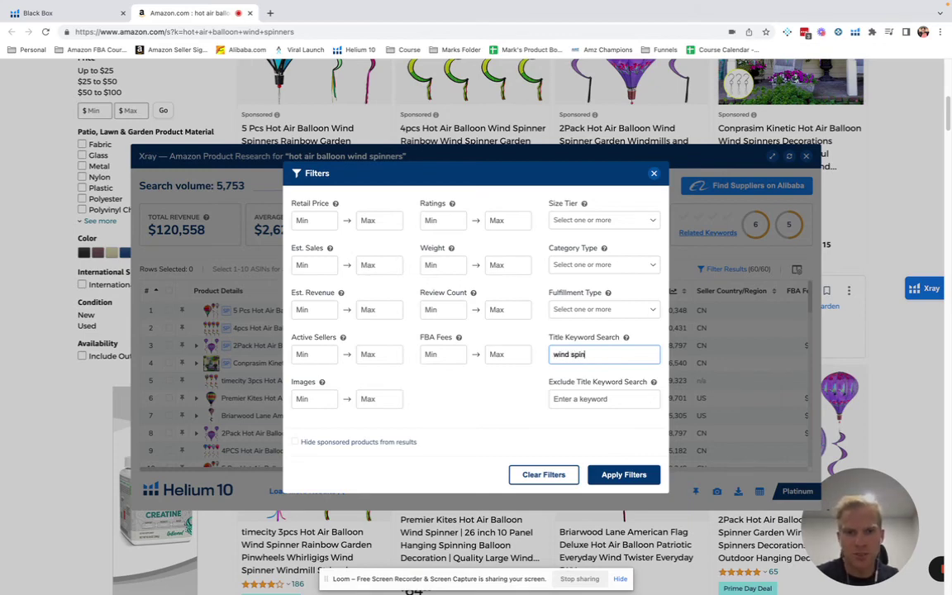
pyautogui.write('ners')
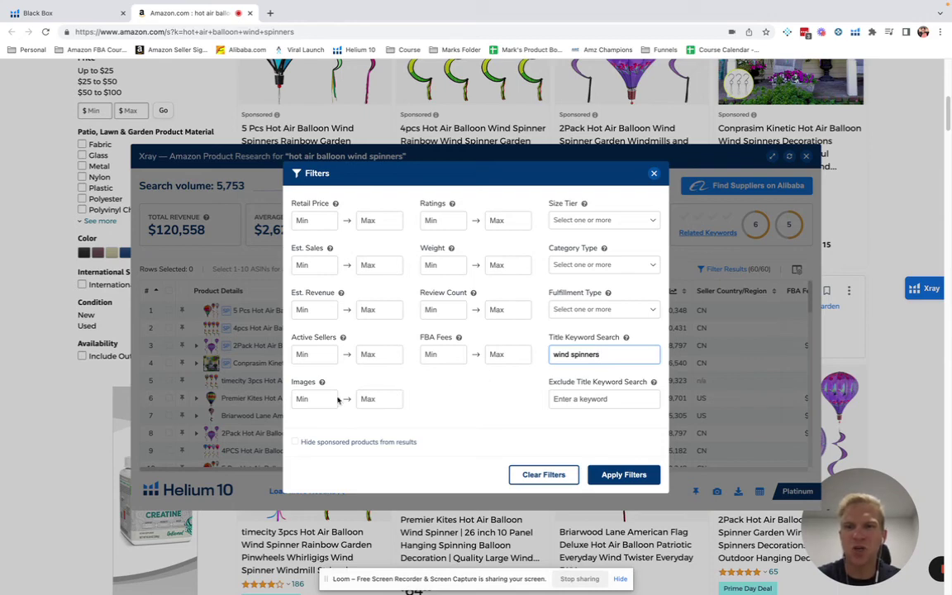
pyautogui.click(621, 475)
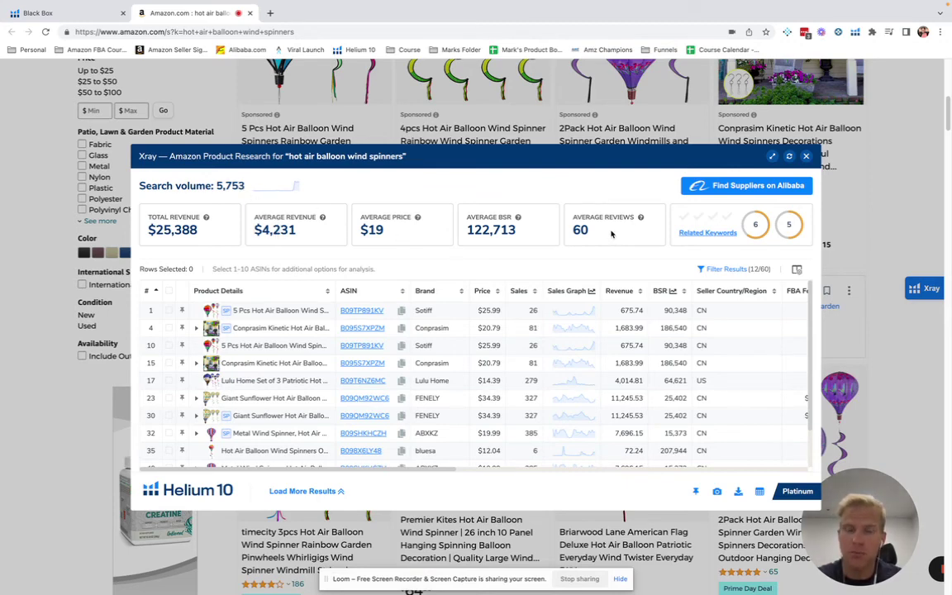
pyautogui.scroll(-3, 554, 332)
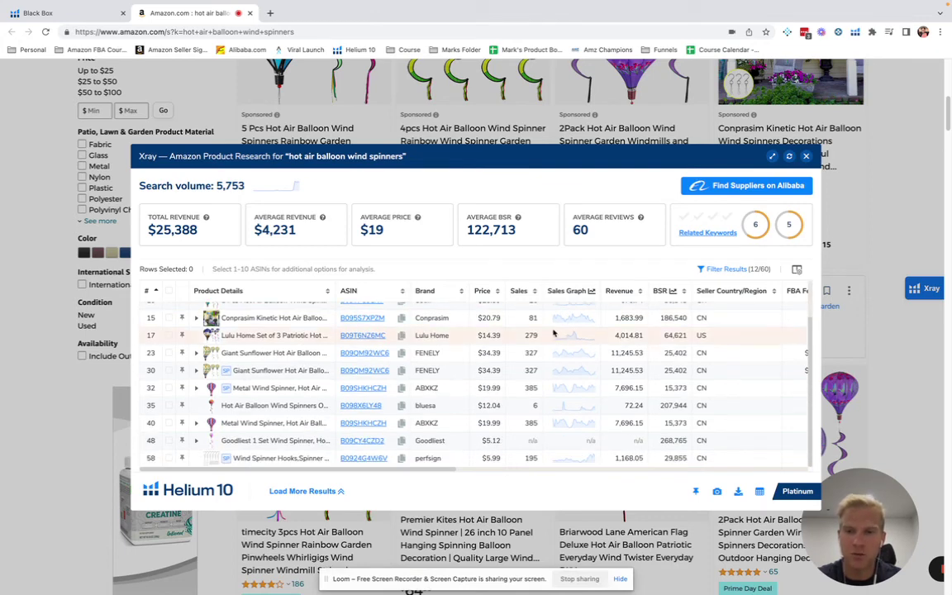
pyautogui.scroll(3, 553, 333)
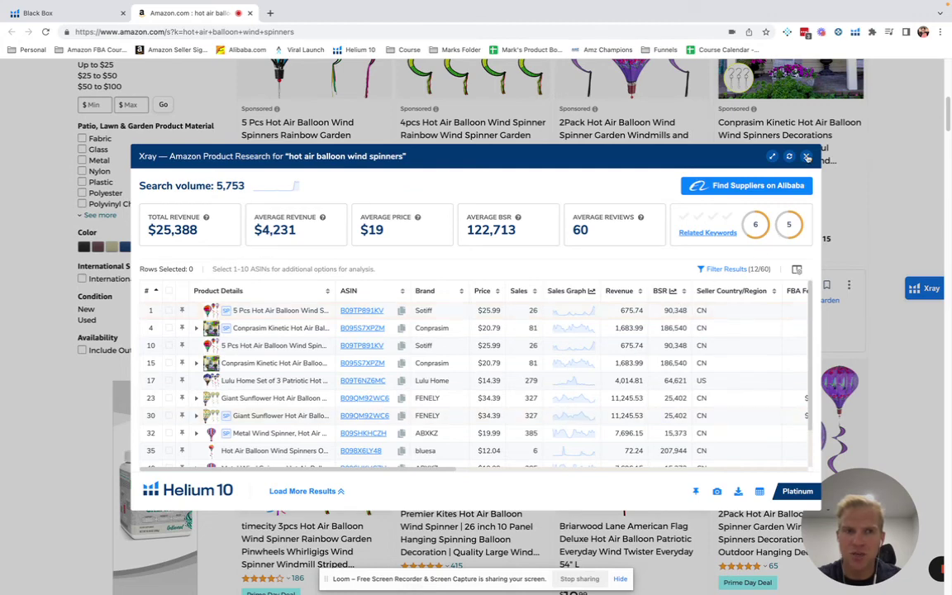
# Change the Xray title keyword filter to "wind spinner" and apply it
pyautogui.click(725, 268)
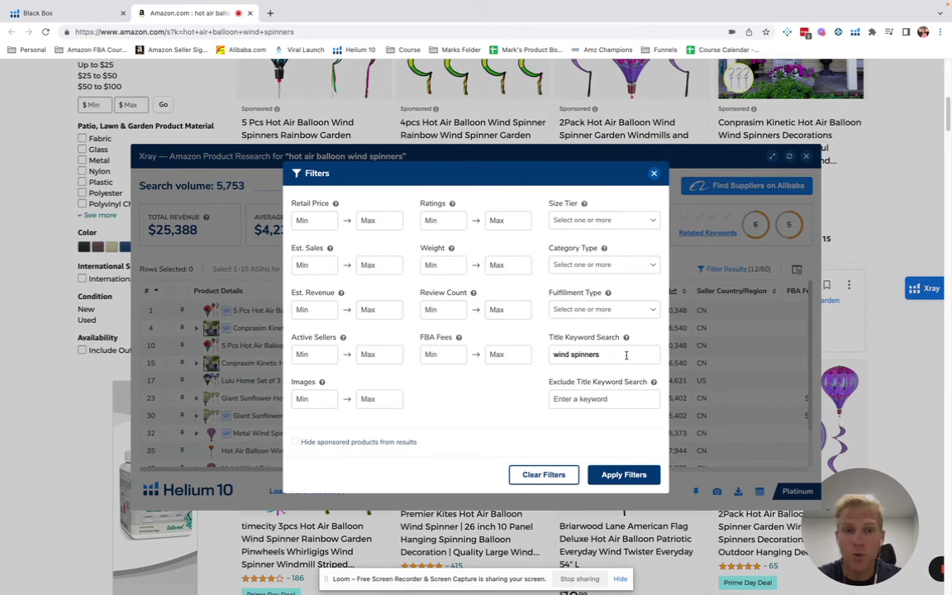
pyautogui.click(624, 357)
pyautogui.press('BackSpace')
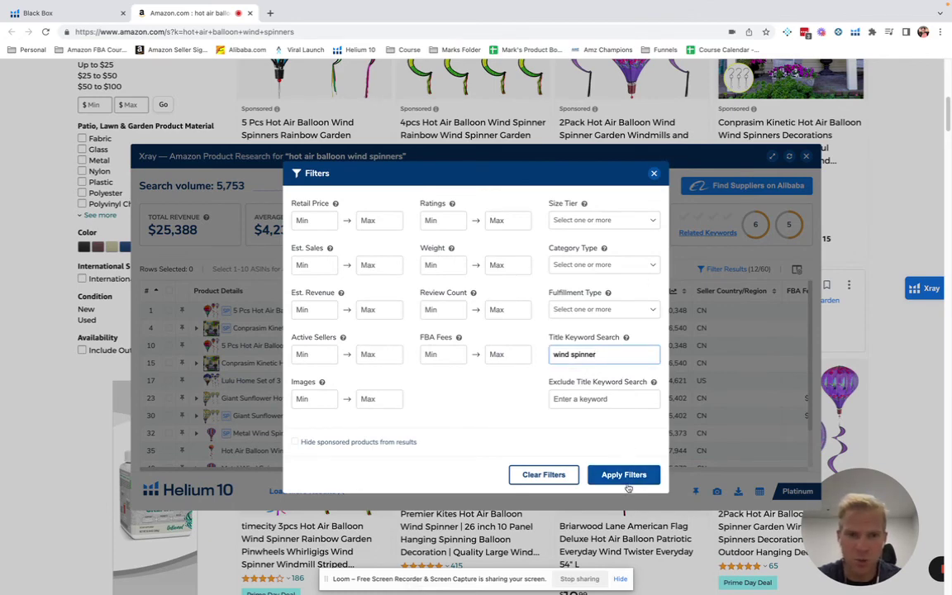
pyautogui.press('Return')
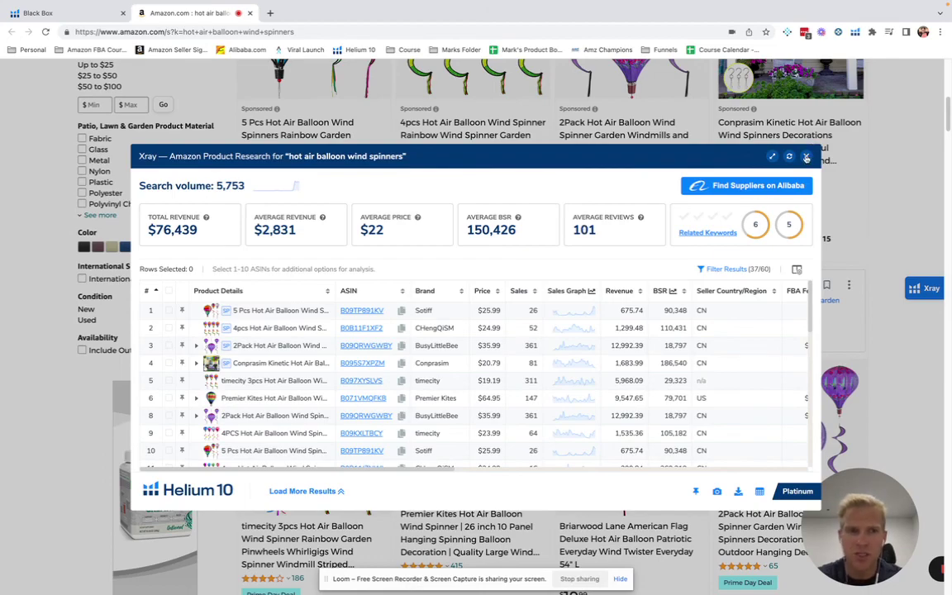
# Close the Xray window and skim the hot air balloon wind spinner listings in the Amazon results
pyautogui.click(805, 156)
pyautogui.scroll(-3, 806, 159)
pyautogui.scroll(-8, 805, 159)
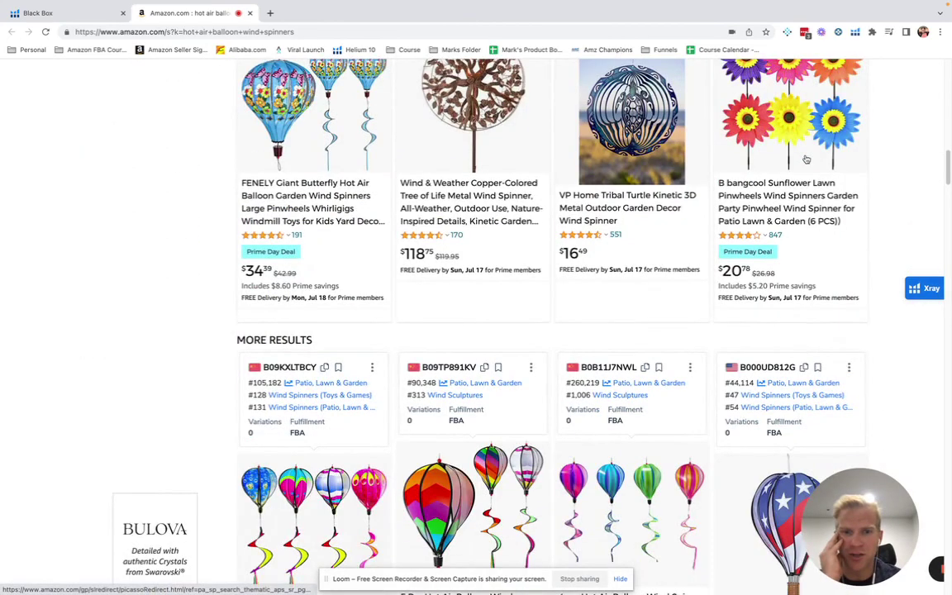
pyautogui.scroll(-4, 805, 159)
pyautogui.scroll(-4, 806, 158)
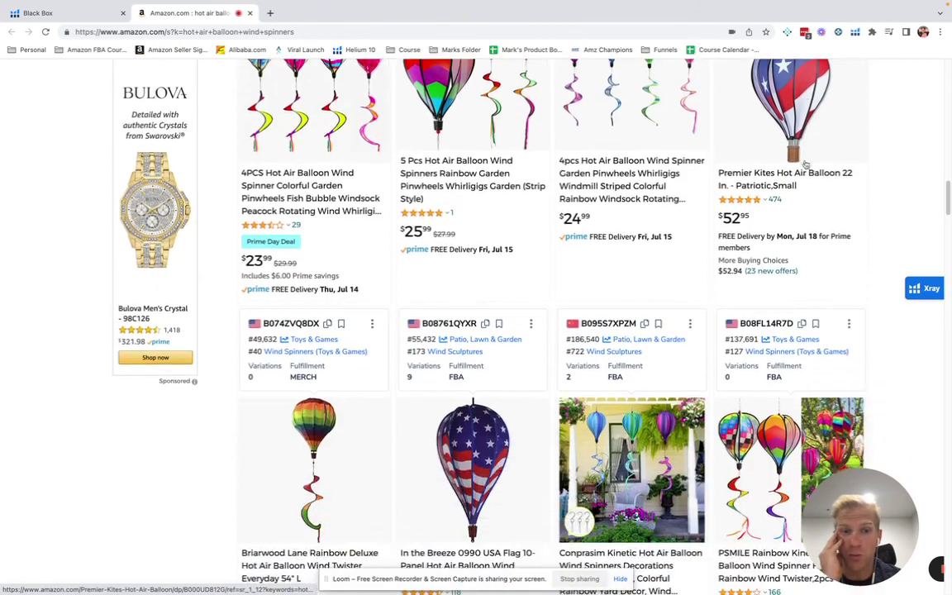
pyautogui.scroll(10, 494, 128)
pyautogui.scroll(15, 494, 128)
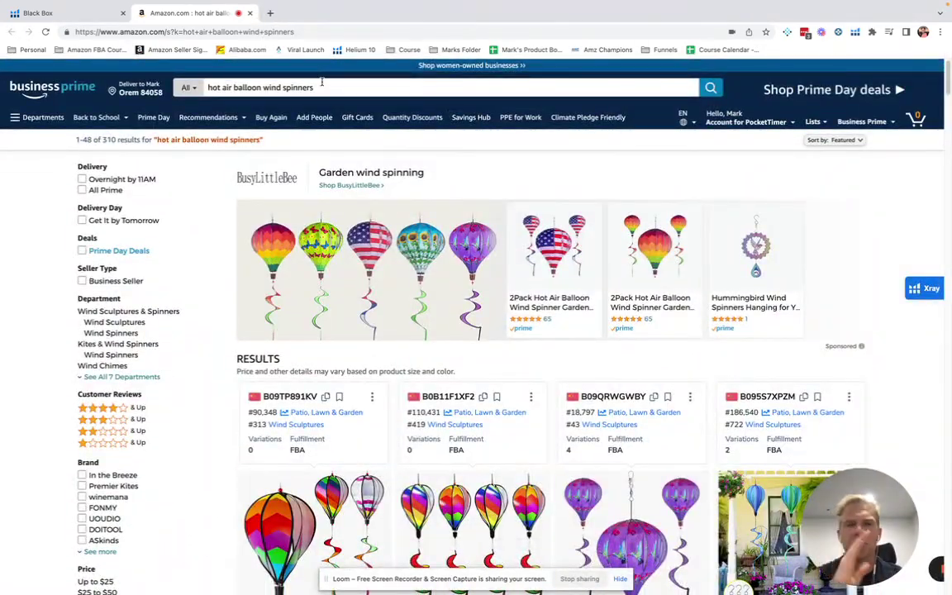
# Check the product-picking criteria in the AFA Product Research Guide Word document and return to the Amazon results
pyautogui.hotkey('ctrl', 'Left')
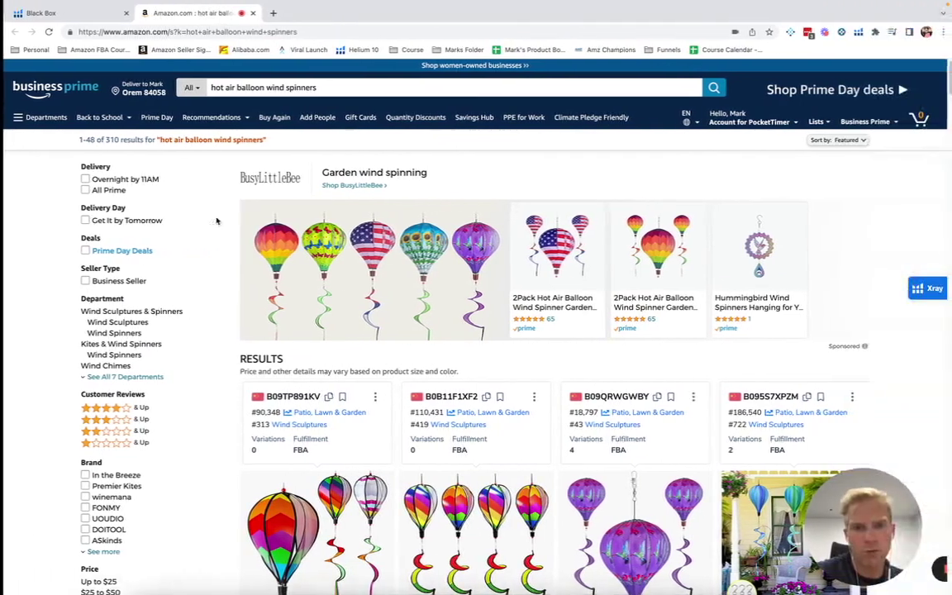
pyautogui.hotkey('ctrl', 'Right')
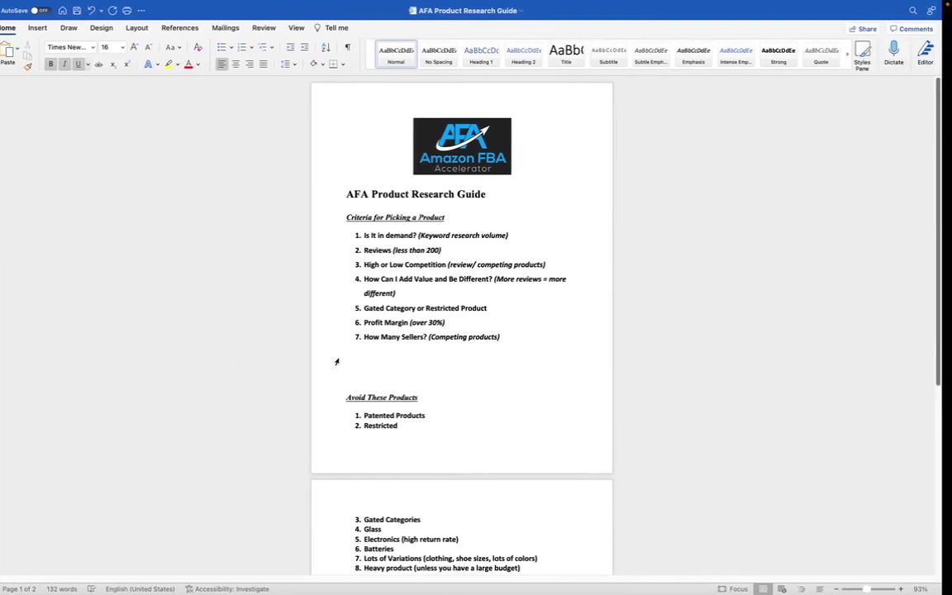
pyautogui.hotkey('ctrl', 'Left')
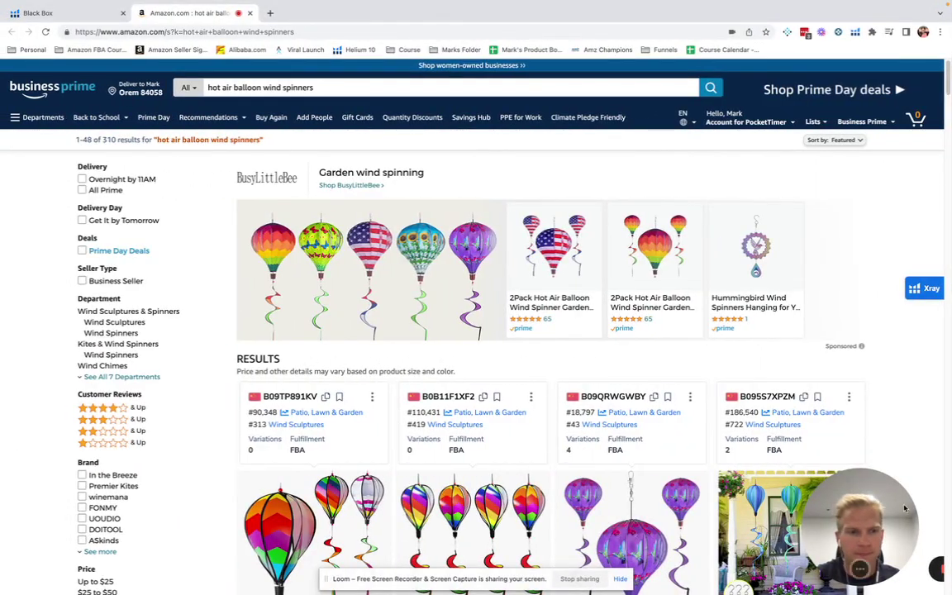
pyautogui.moveTo(901, 505); pyautogui.dragTo(886, 501)
pyautogui.scroll(-5, 764, 466)
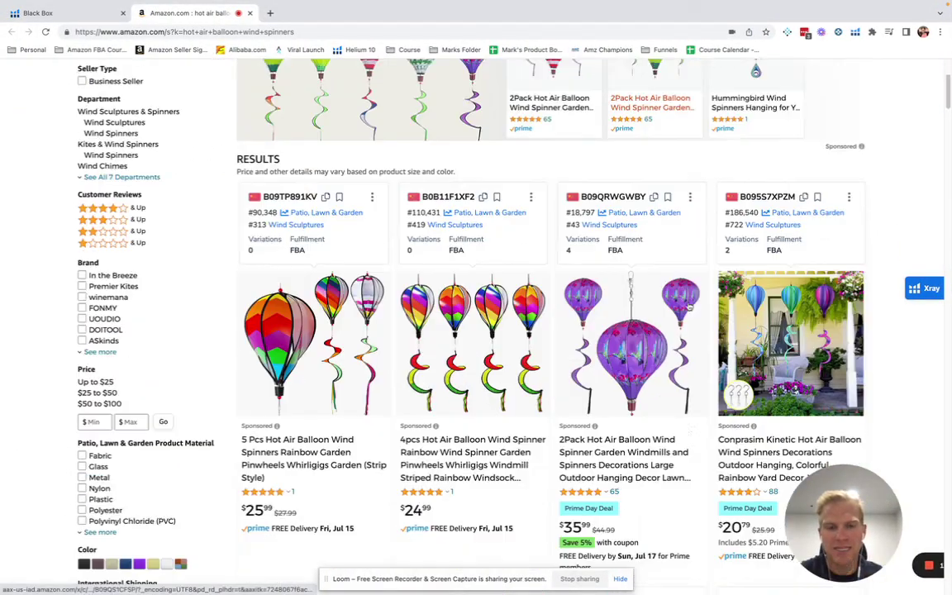
pyautogui.scroll(5, 689, 306)
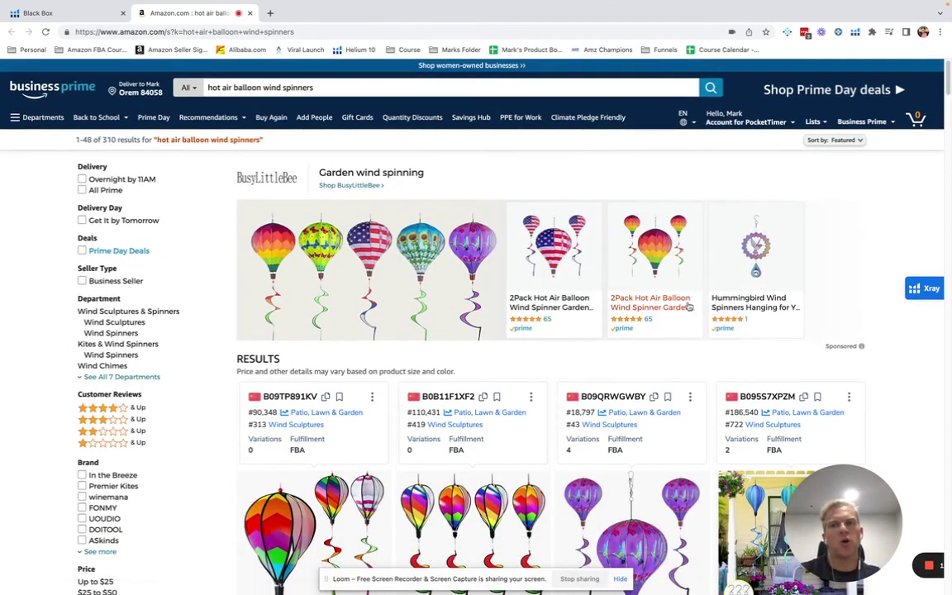
# Switch to the Black Box keyword search and set the minimum monthly revenue to 2000
pyautogui.hotkey('ctrl', 'shift', 'Tab')
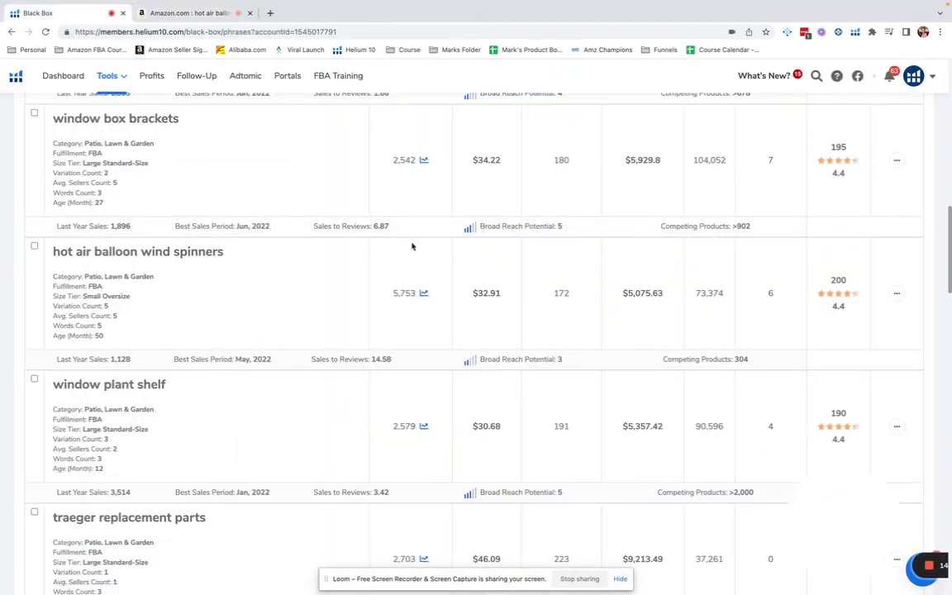
pyautogui.scroll(15, 411, 246)
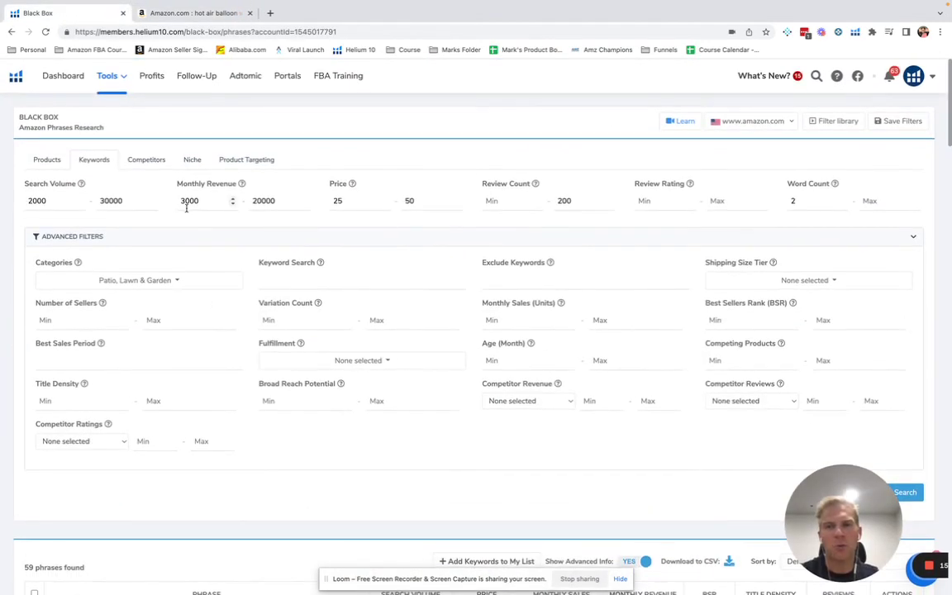
pyautogui.doubleClick(188, 201)
pyautogui.write('2000')
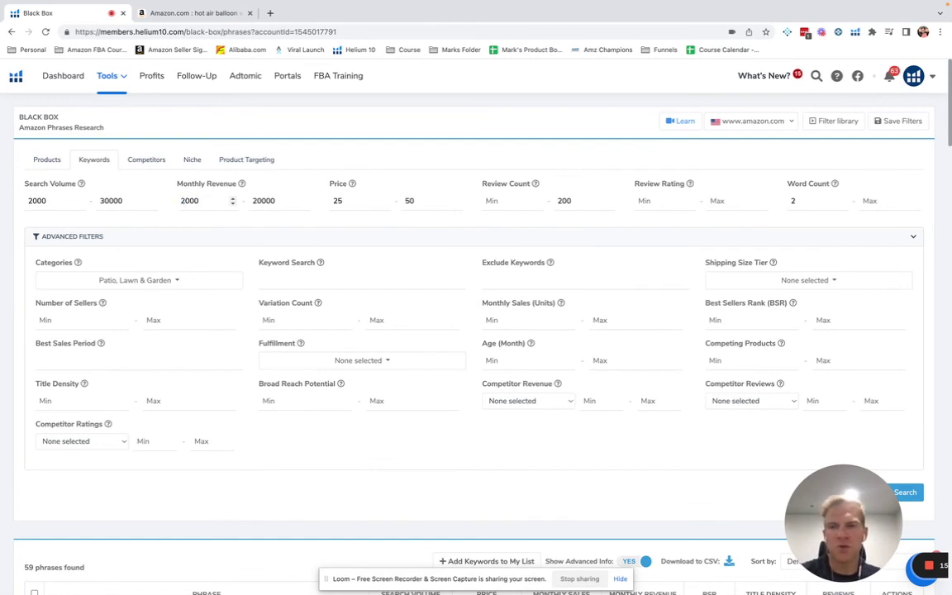
# Replace the Patio, Lawn & Garden category with Pet Supplies and Toys & Games, and run the keyword search
pyautogui.click(85, 281)
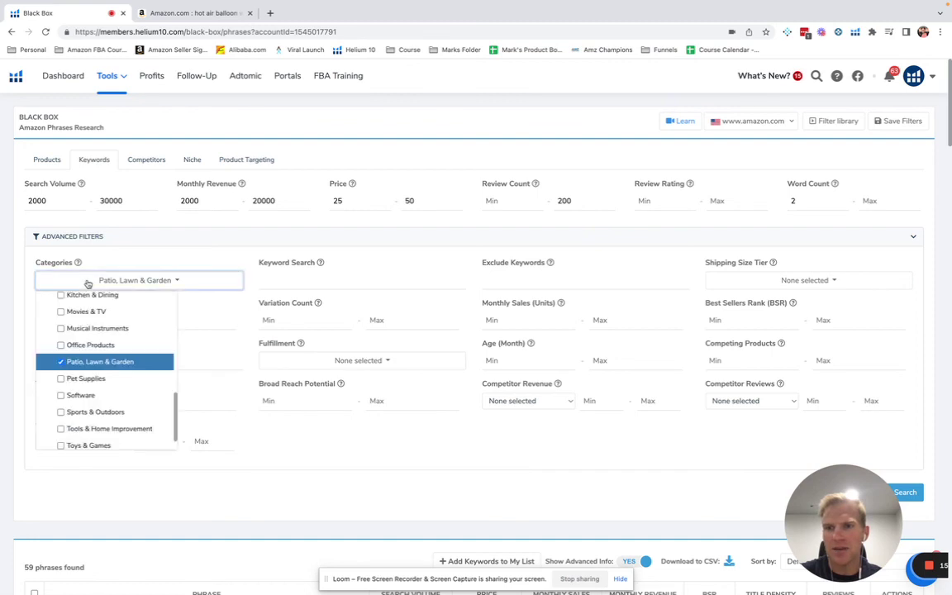
pyautogui.click(92, 366)
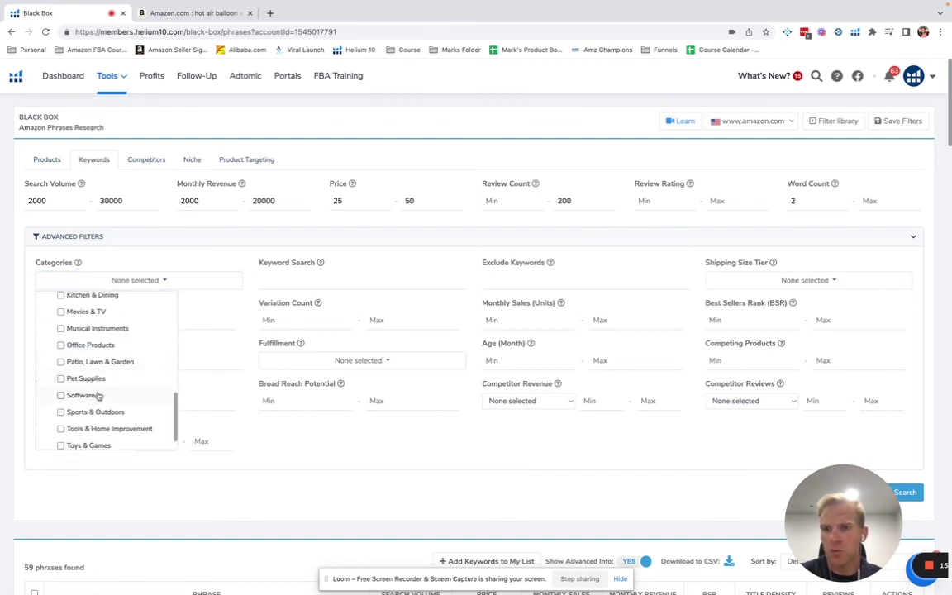
pyautogui.click(88, 377)
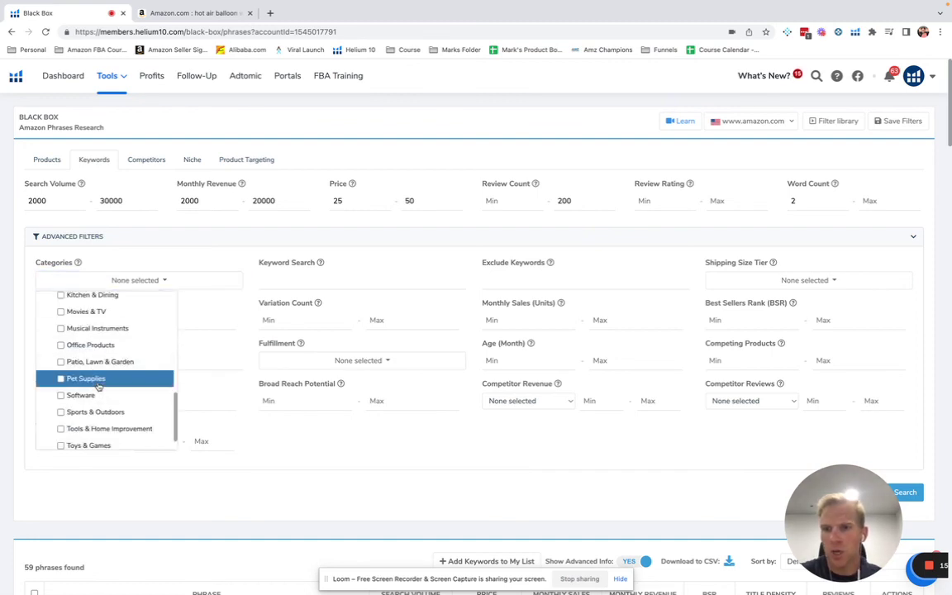
pyautogui.click(97, 445)
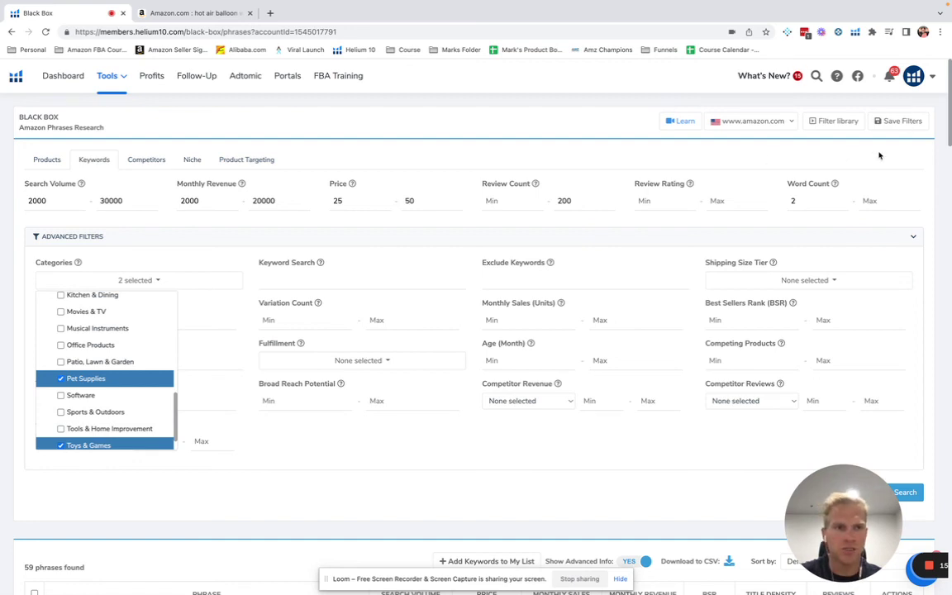
pyautogui.click(900, 499)
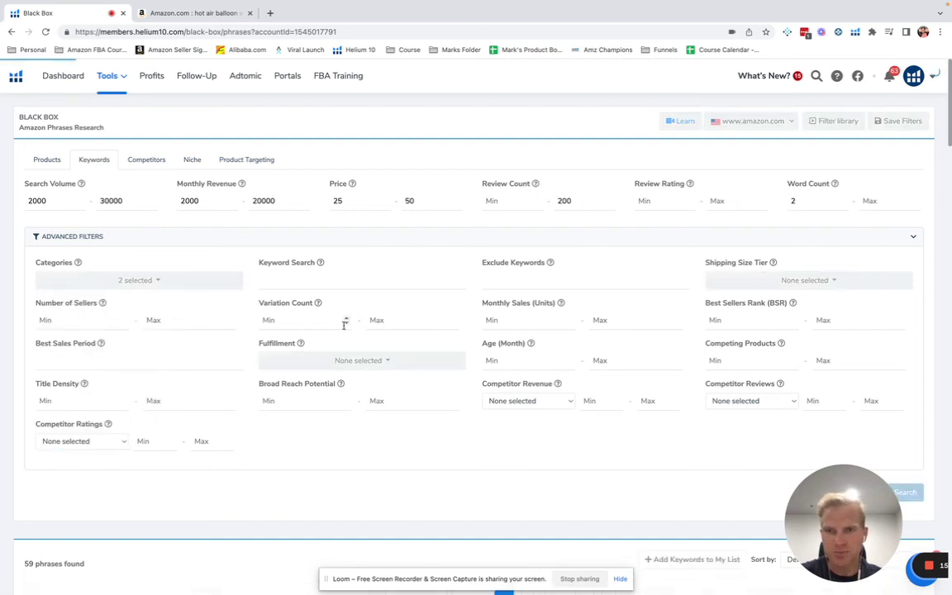
# Examine the search volume, monthly revenue and review count of the first phrases in the Black Box results
pyautogui.scroll(-5, 344, 326)
pyautogui.scroll(-4, 345, 329)
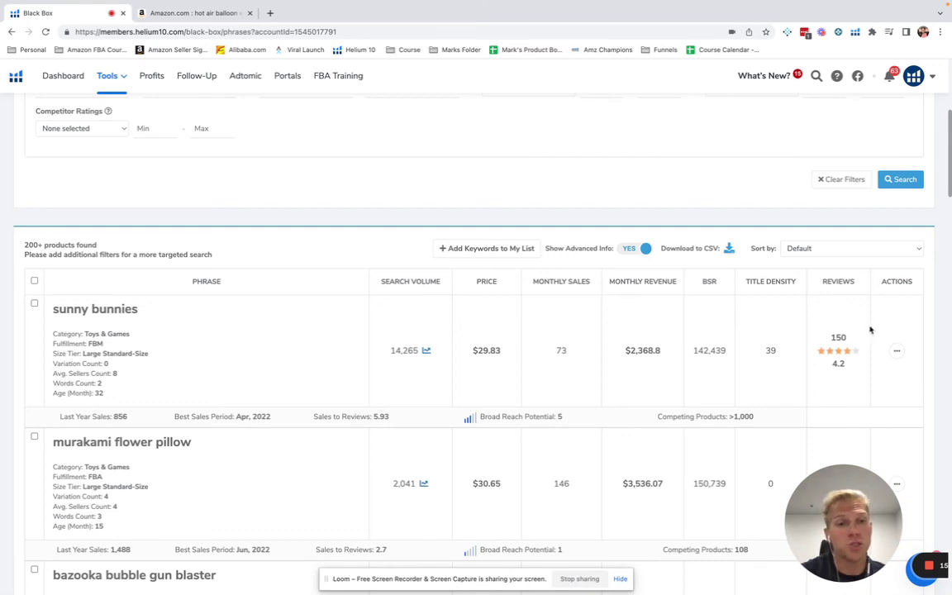
pyautogui.scroll(-1, 642, 323)
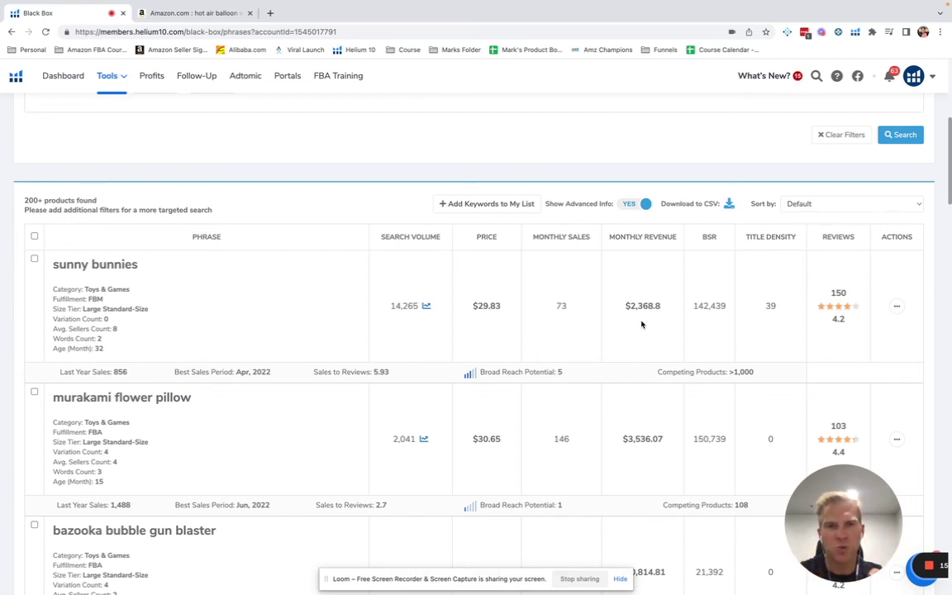
pyautogui.moveTo(857, 468); pyautogui.dragTo(675, 395)
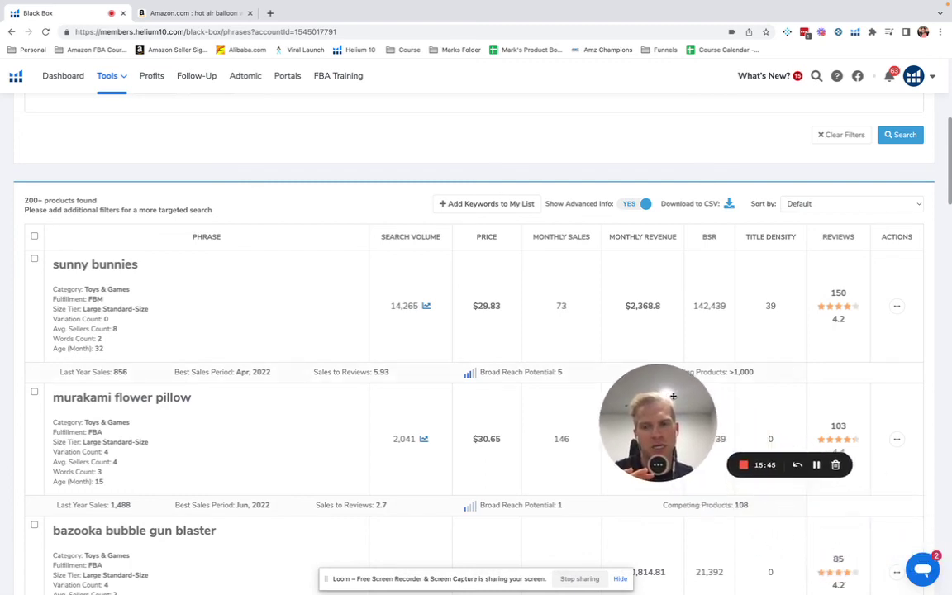